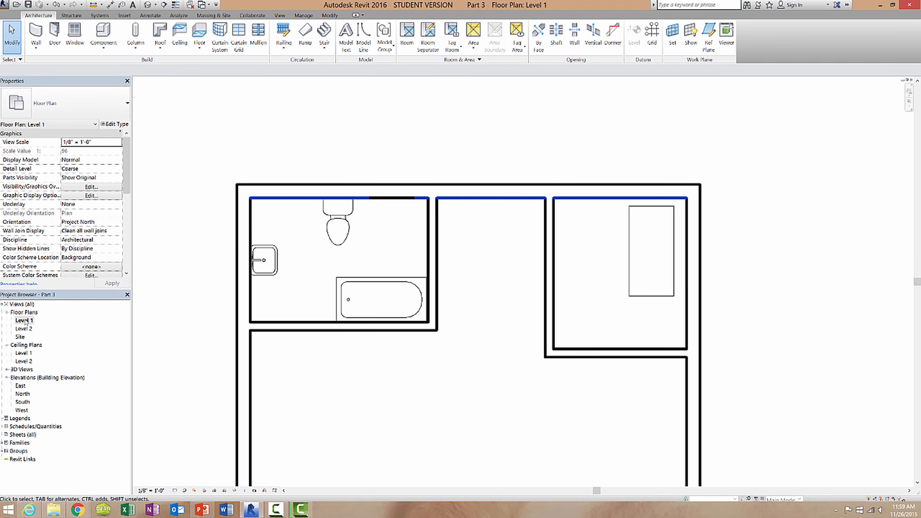
Duplicate the Level 1 floor plan view without detailing.
{"action": "right_click", "coordinate": [25, 322]}
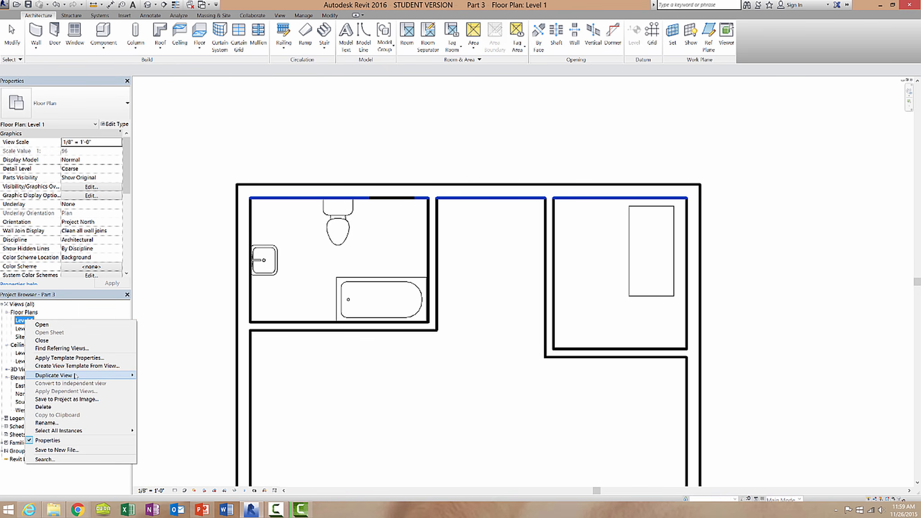
{"action": "mouse_move", "coordinate": [49, 375]}
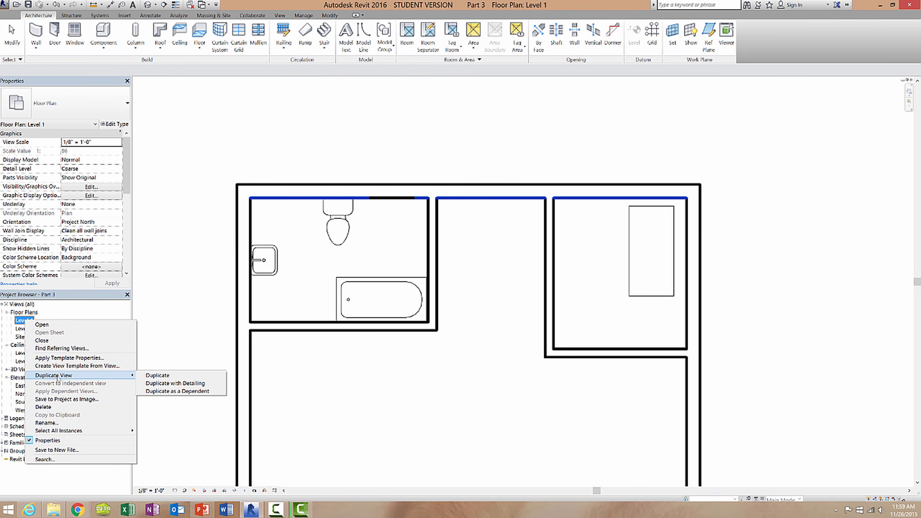
{"action": "left_click", "coordinate": [158, 376]}
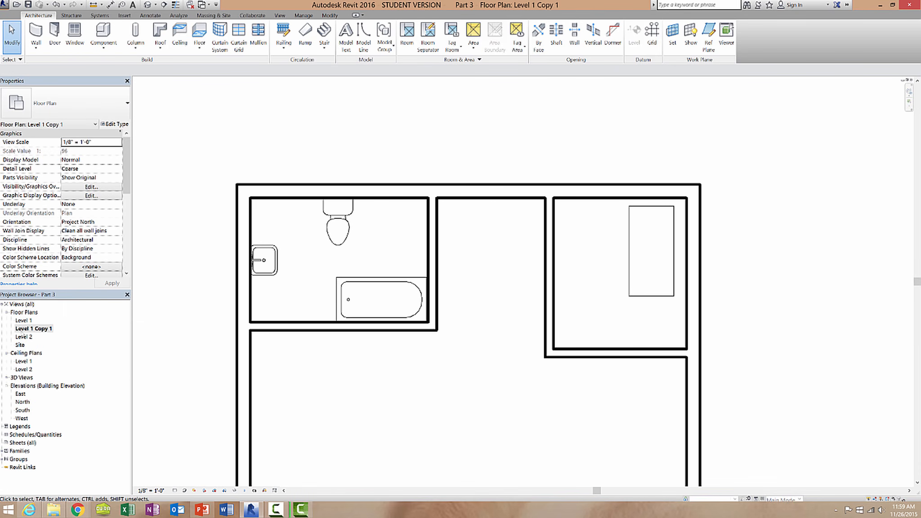
Rename the duplicated Level 1 view as Plumbing Plan and save the project.
{"action": "right_click", "coordinate": [42, 329]}
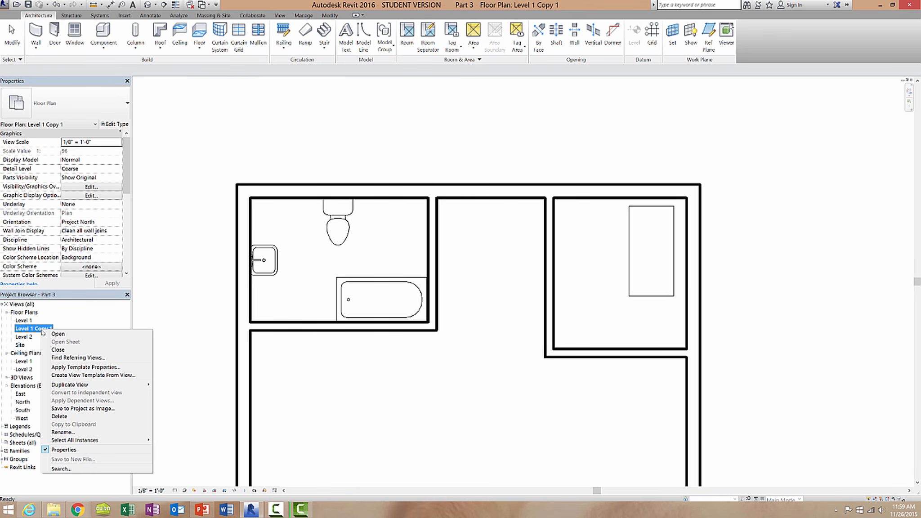
{"action": "left_click", "coordinate": [72, 433]}
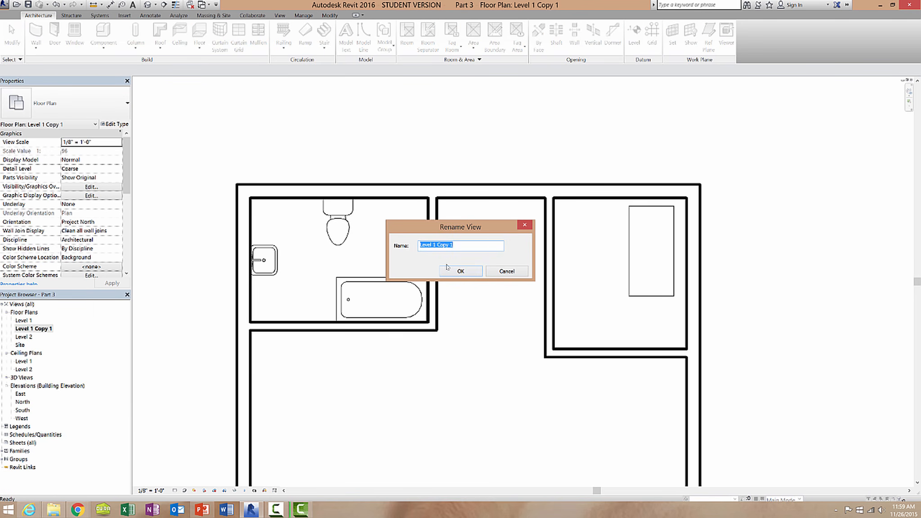
{"action": "type", "text": "Pp"}
{"action": "left_click_drag", "start_coordinate": [454, 245], "coordinate": [493, 245]}
{"action": "key", "text": "BackSpace"}
{"action": "left_click", "coordinate": [461, 272]}
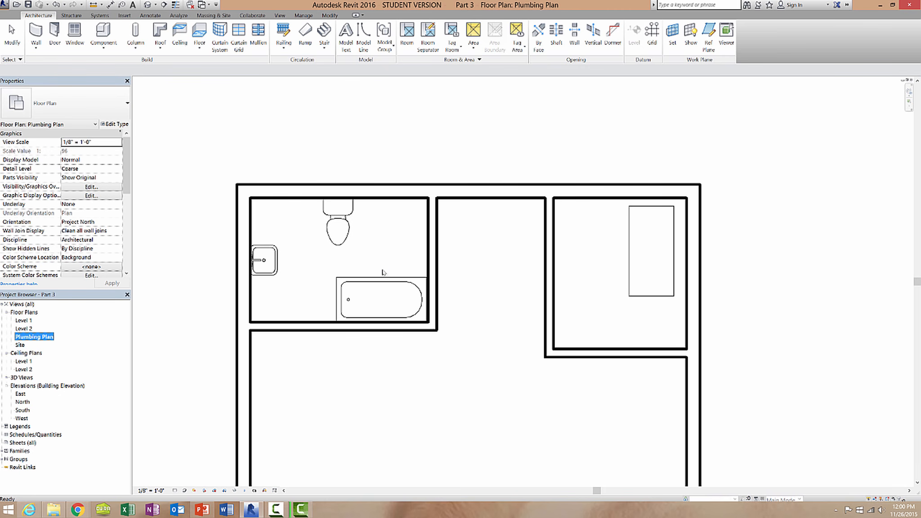
{"action": "left_click", "coordinate": [363, 155]}
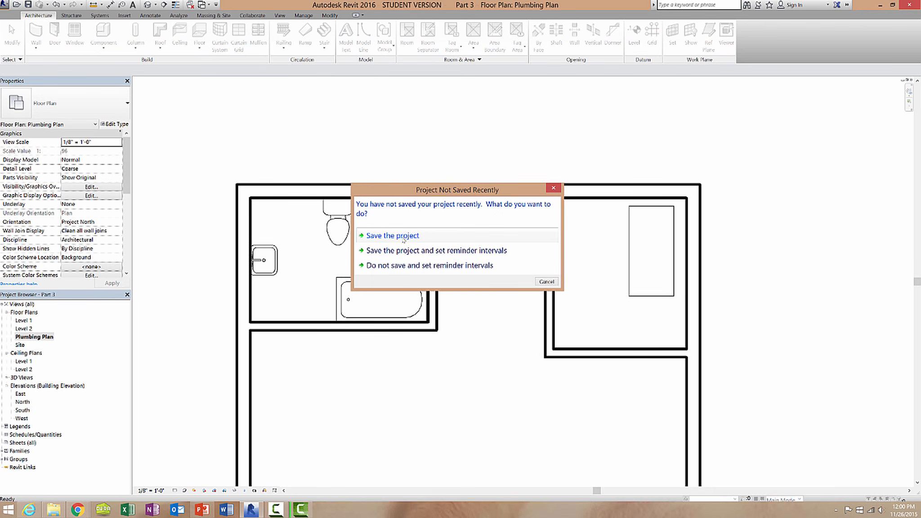
{"action": "left_click", "coordinate": [403, 237]}
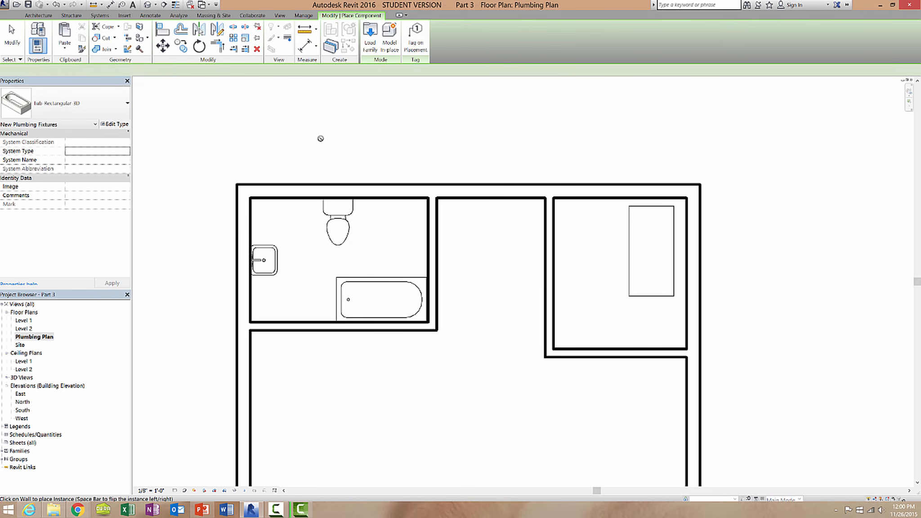
Start loading a component family and open the Plumbing folder of the US Imperial library.
{"action": "left_click", "coordinate": [370, 42]}
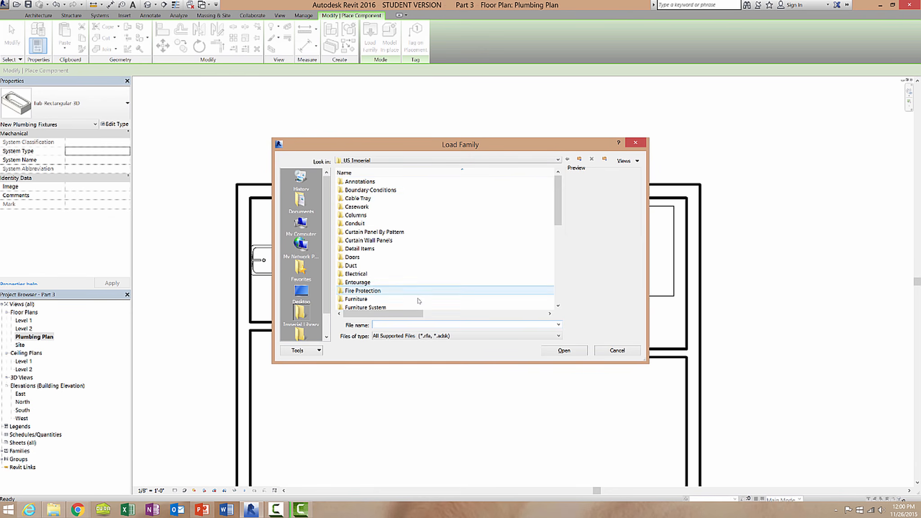
{"action": "scroll", "coordinate": [418, 301], "scroll_direction": "down", "scroll_amount": 2}
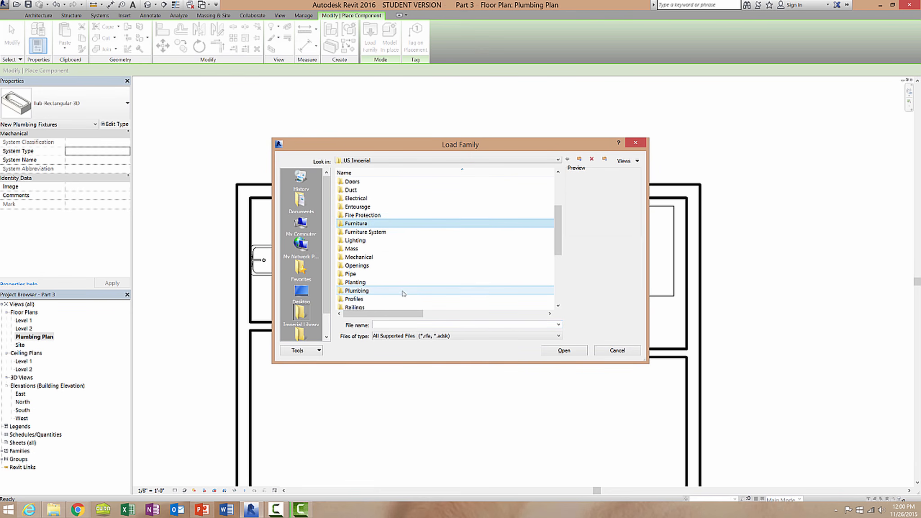
{"action": "double_click", "coordinate": [403, 293]}
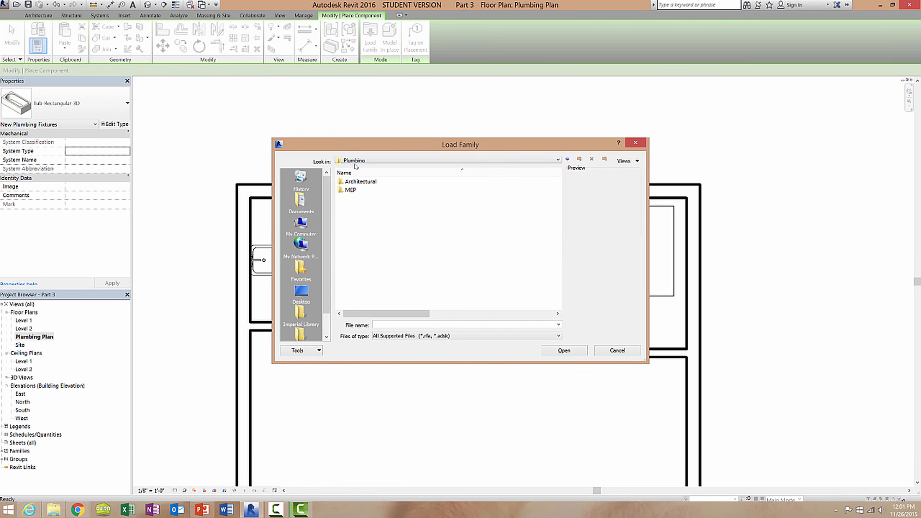
{"action": "double_click", "coordinate": [362, 183]}
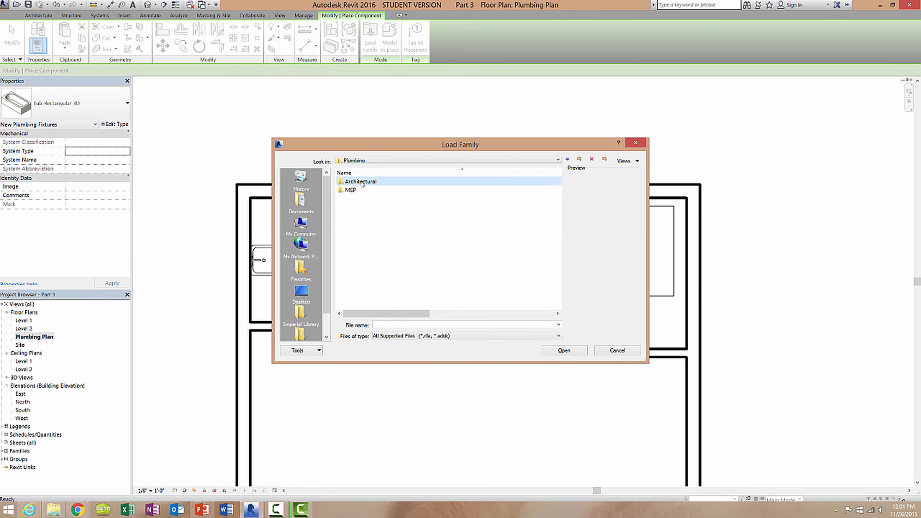
{"action": "left_click", "coordinate": [360, 190]}
{"action": "double_click", "coordinate": [360, 190]}
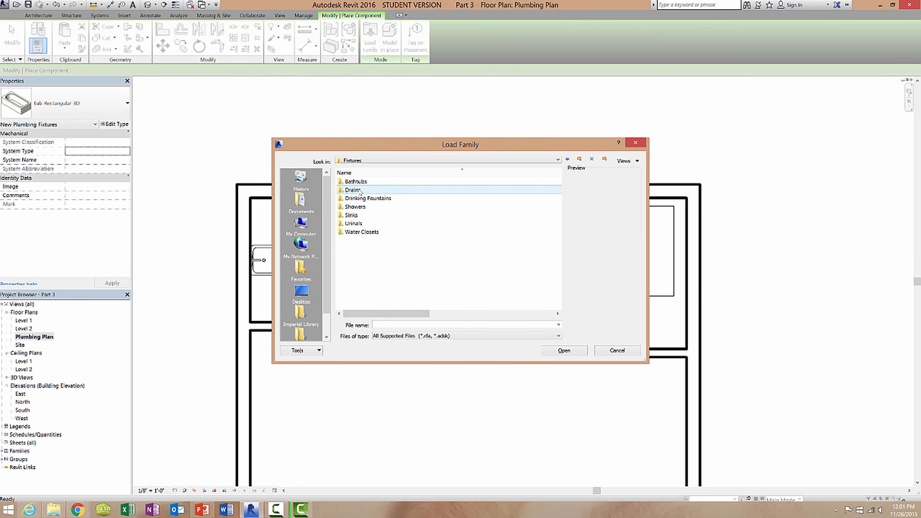
{"action": "left_click", "coordinate": [567, 159]}
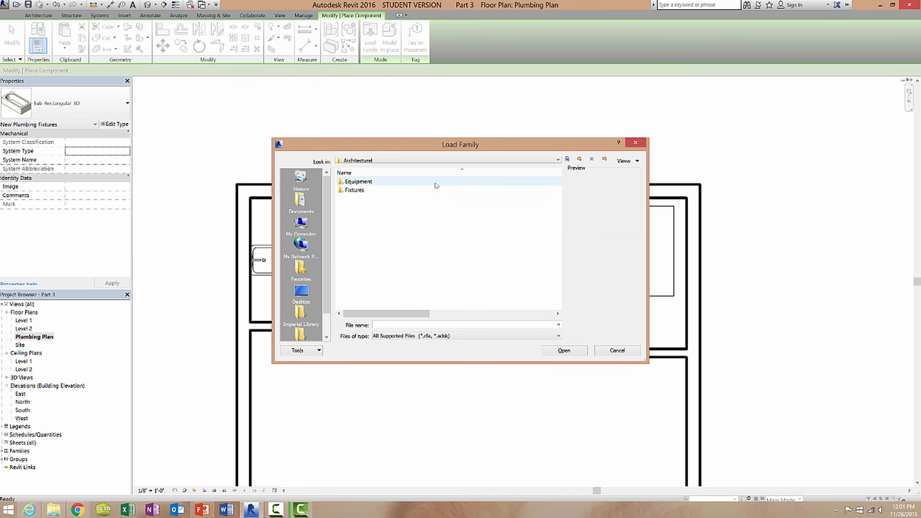
{"action": "left_click", "coordinate": [567, 158]}
{"action": "double_click", "coordinate": [353, 190]}
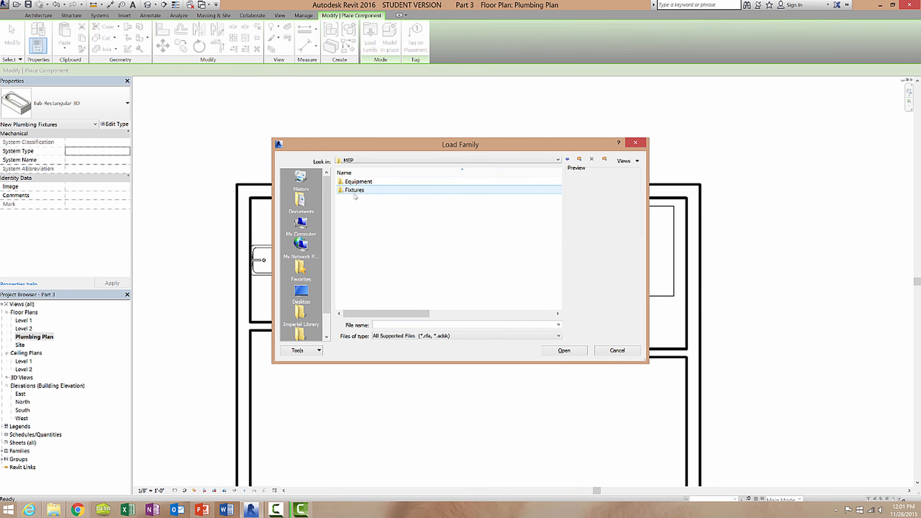
{"action": "left_click", "coordinate": [568, 160]}
Load the Water Heater family from the Water Heaters folder under Architectural Equipment.
{"action": "double_click", "coordinate": [425, 183]}
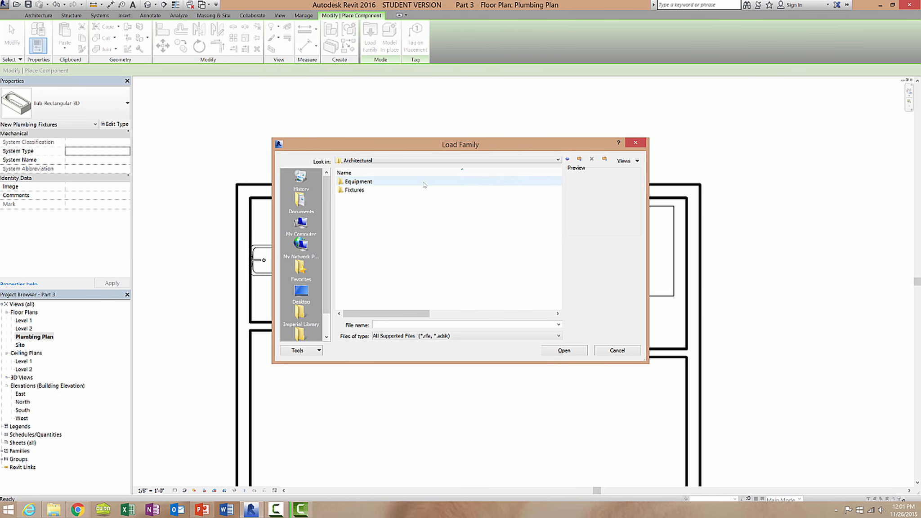
{"action": "double_click", "coordinate": [381, 182]}
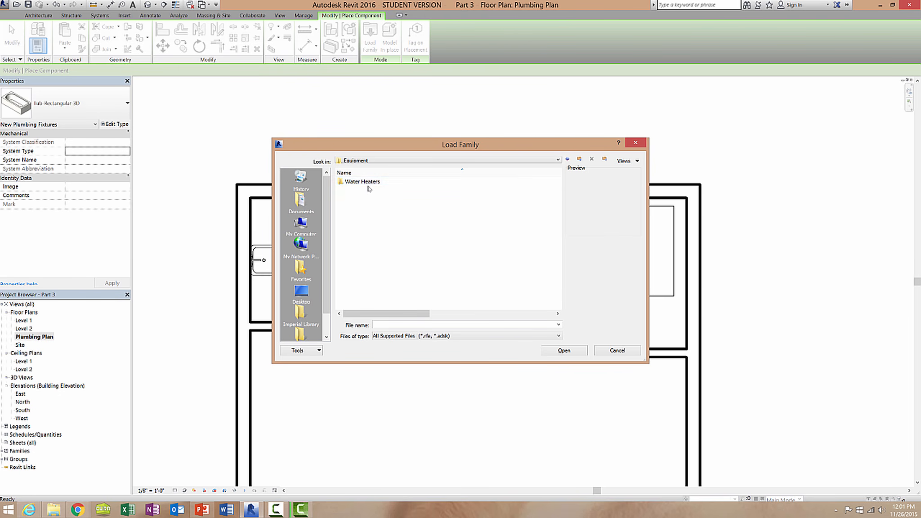
{"action": "double_click", "coordinate": [366, 182]}
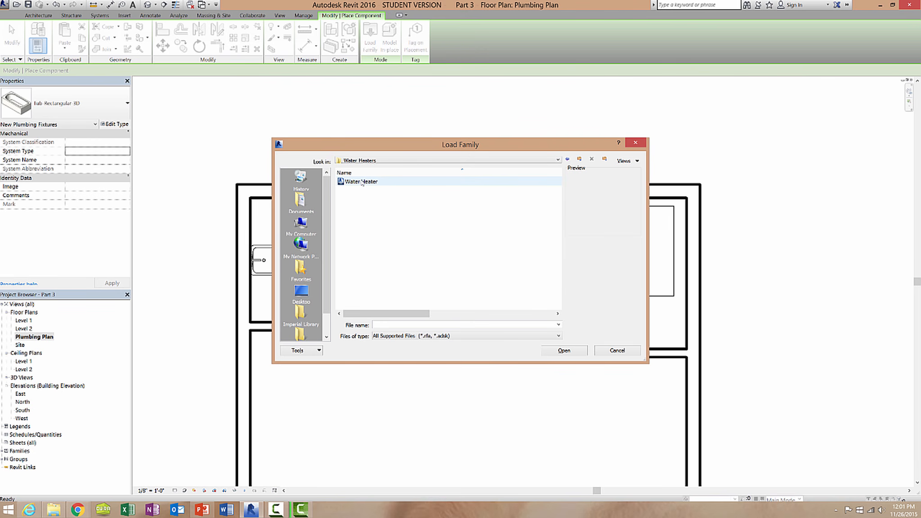
{"action": "double_click", "coordinate": [362, 182]}
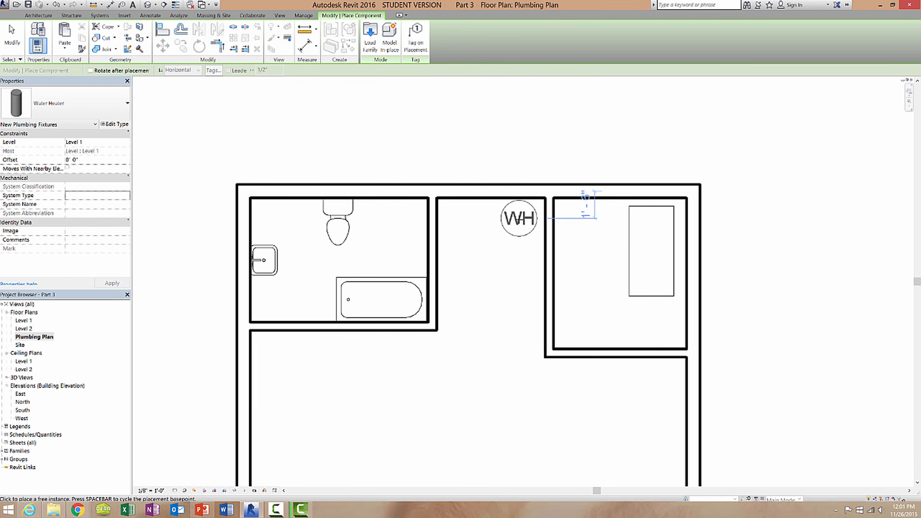
Place one water heater in the upper-right corner of the recess between the bathroom and the right-hand room.
{"action": "left_click", "coordinate": [522, 218]}
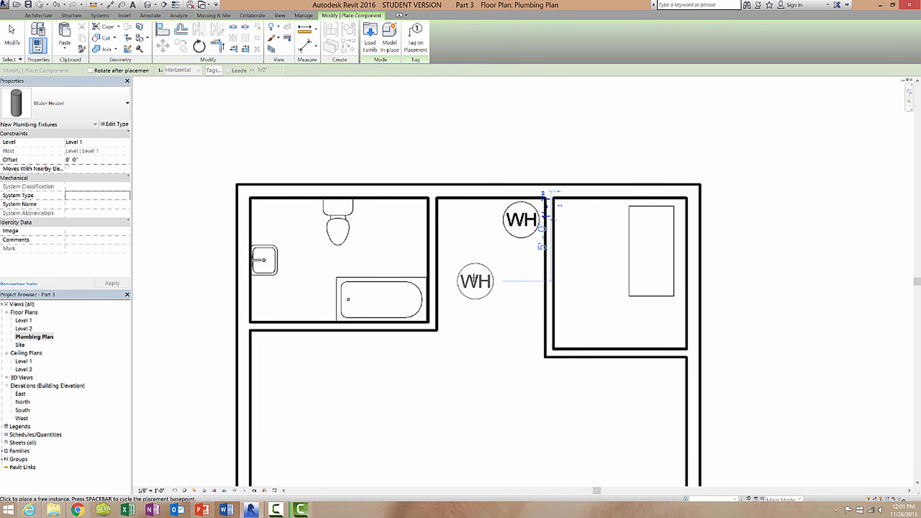
{"action": "key", "text": "Escape"}
{"action": "key", "text": "Escape"}
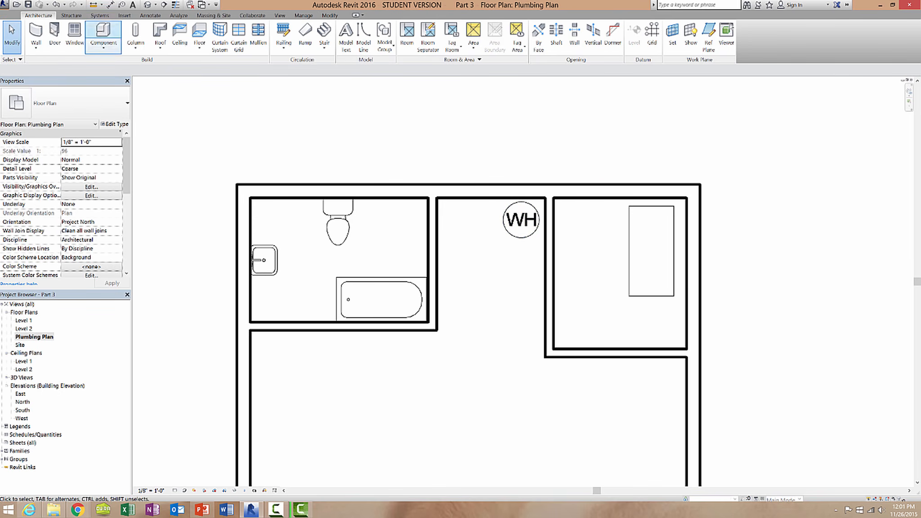
Draw a horizontal wall about 4' 10" long just below the water heater, starting from the right-hand room's partition.
{"action": "left_click", "coordinate": [36, 33]}
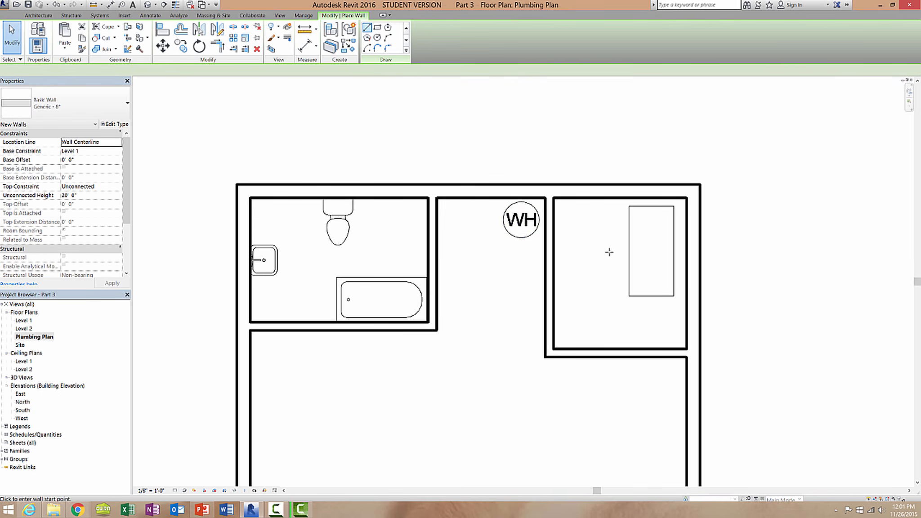
{"action": "left_click", "coordinate": [545, 249]}
{"action": "left_click", "coordinate": [463, 249]}
{"action": "key", "text": "Escape"}
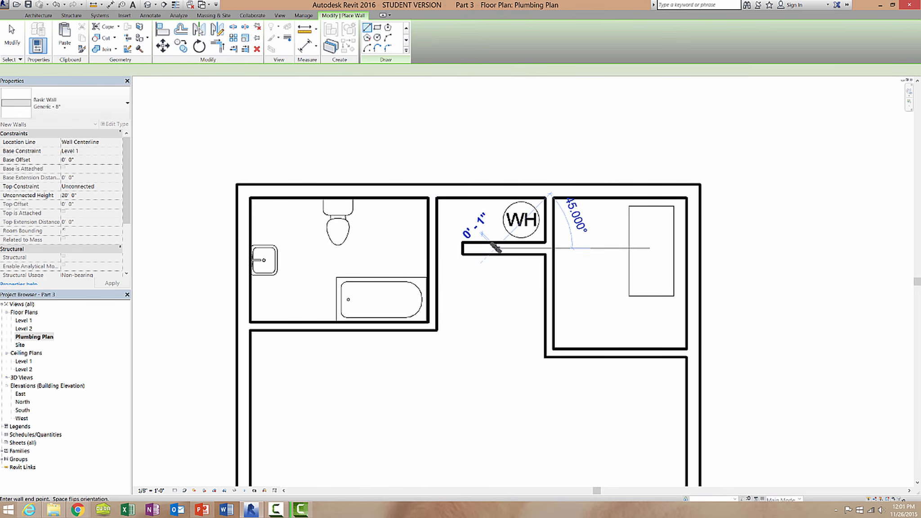
{"action": "key", "text": "Escape"}
Change the short wall below the water heater to the Interior - 5 1/2" Partition (1-hr) type.
{"action": "left_click", "coordinate": [495, 248]}
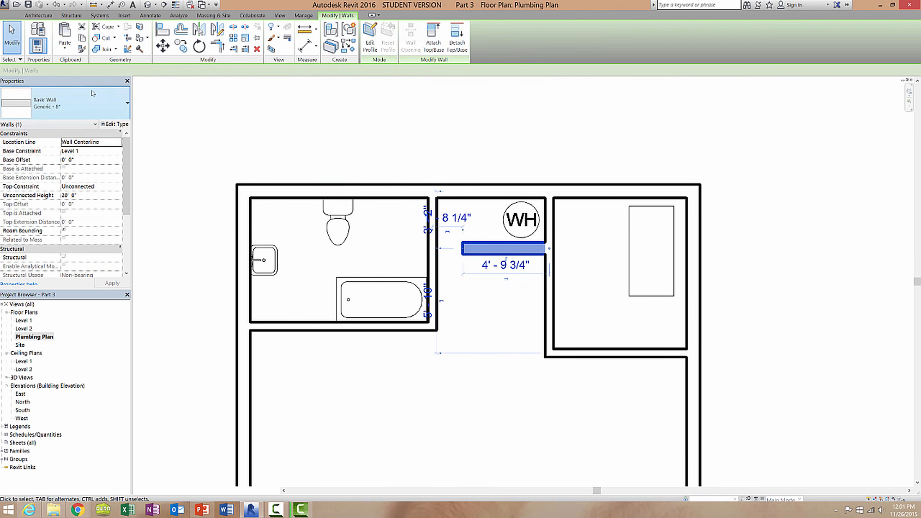
{"action": "left_click", "coordinate": [90, 108]}
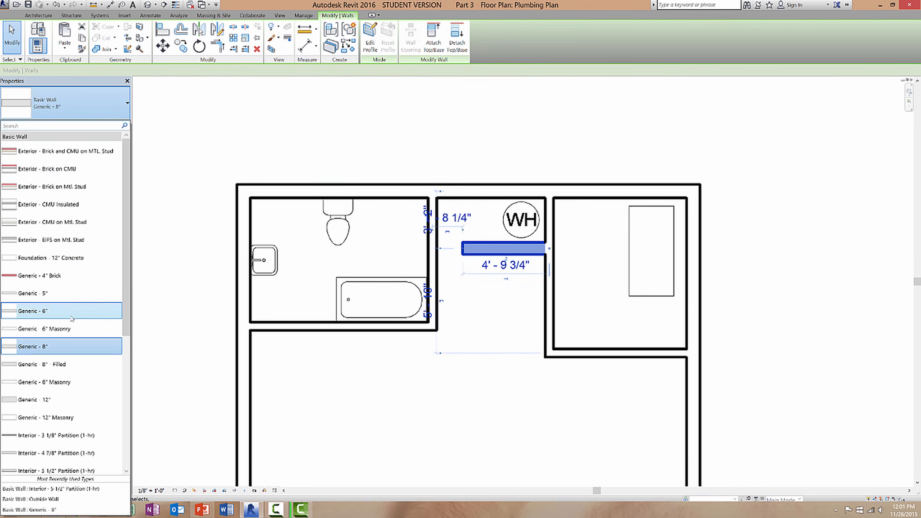
{"action": "scroll", "coordinate": [80, 311], "scroll_direction": "down", "scroll_amount": 1}
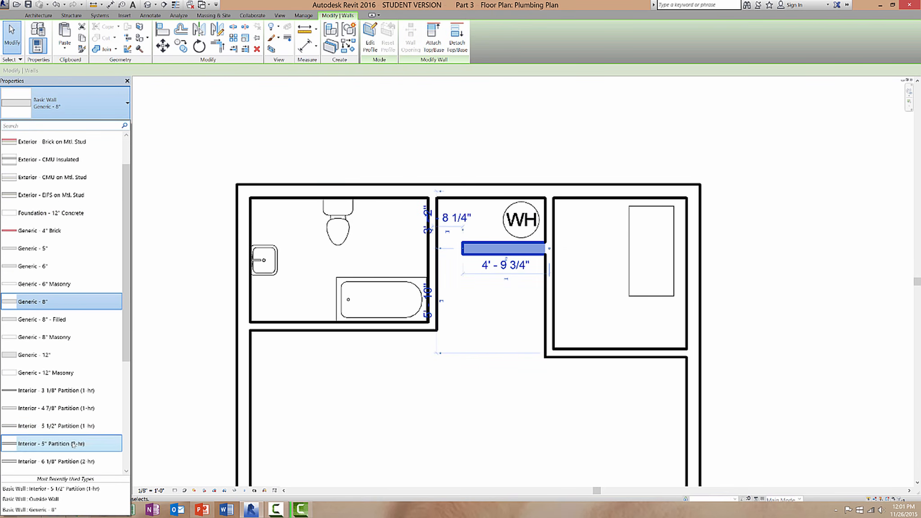
{"action": "left_click", "coordinate": [72, 426]}
{"action": "left_click", "coordinate": [509, 327]}
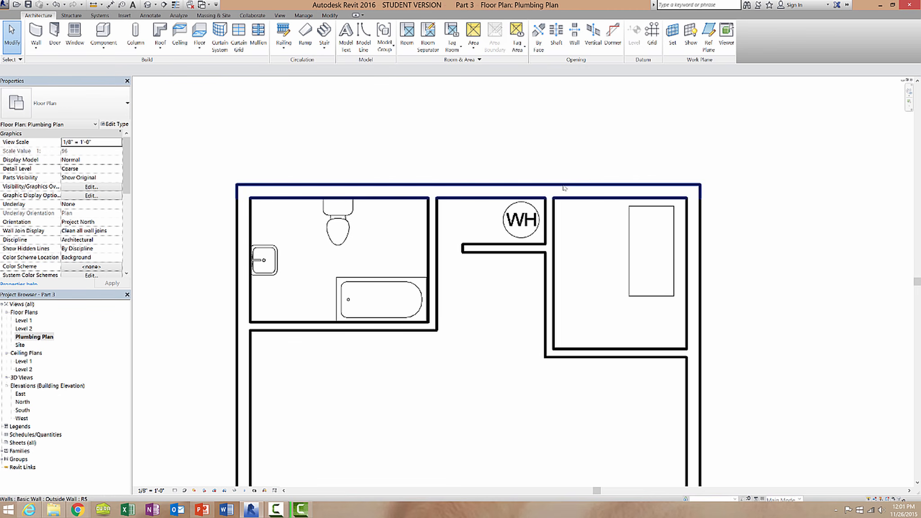
{"action": "middle_click_drag", "start_coordinate": [711, 217], "coordinate": [623, 324]}
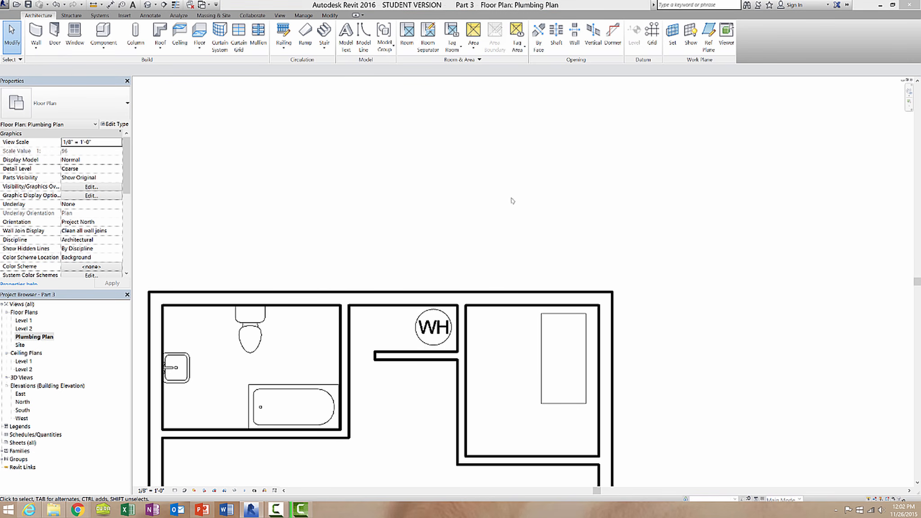
{"action": "middle_click_drag", "start_coordinate": [415, 181], "coordinate": [368, 161]}
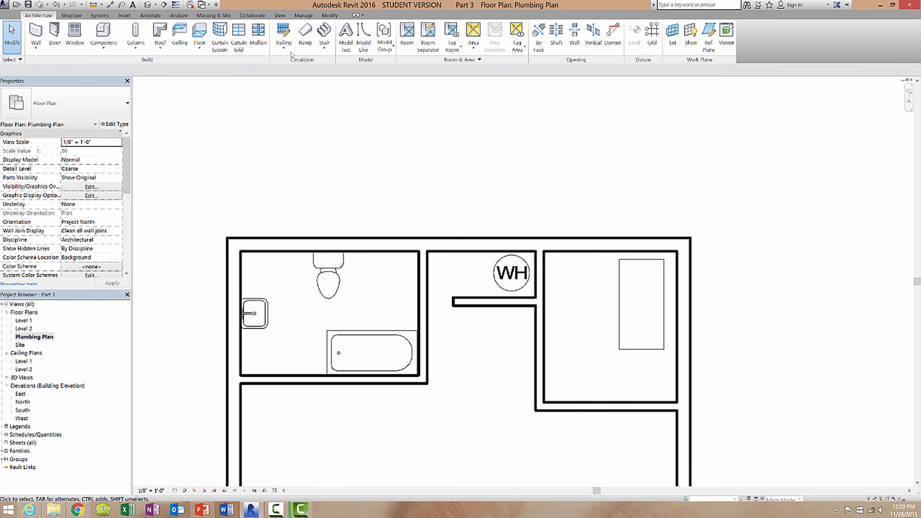
Create a new line style named Hot Water as a subcategory of Lines.
{"action": "left_click", "coordinate": [303, 16]}
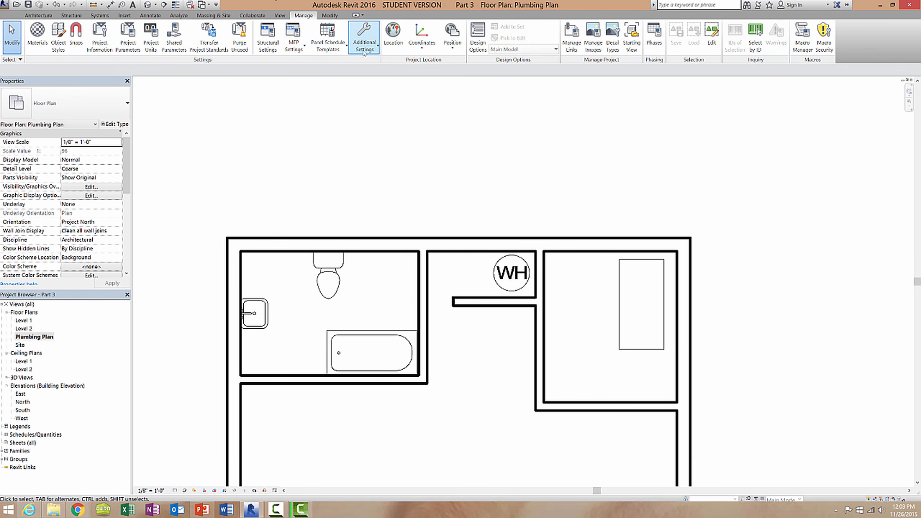
{"action": "left_click", "coordinate": [364, 36]}
{"action": "left_click", "coordinate": [366, 33]}
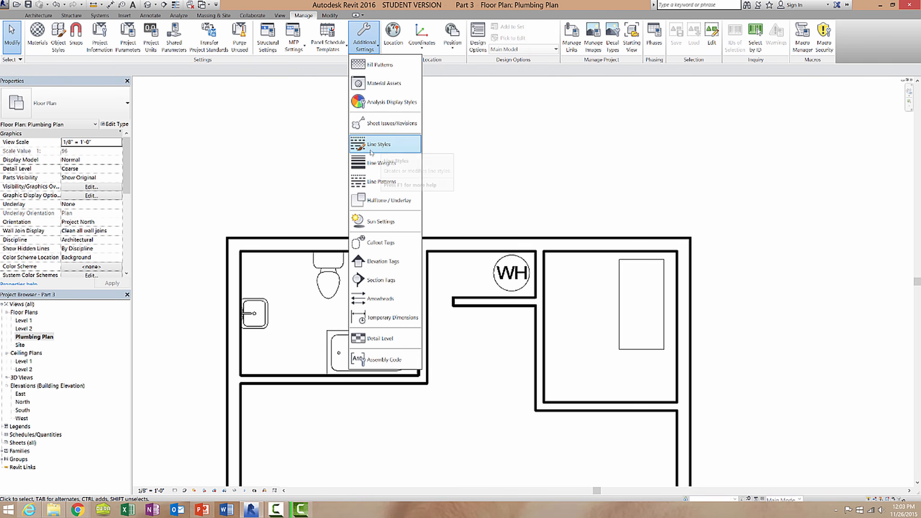
{"action": "left_click", "coordinate": [381, 145]}
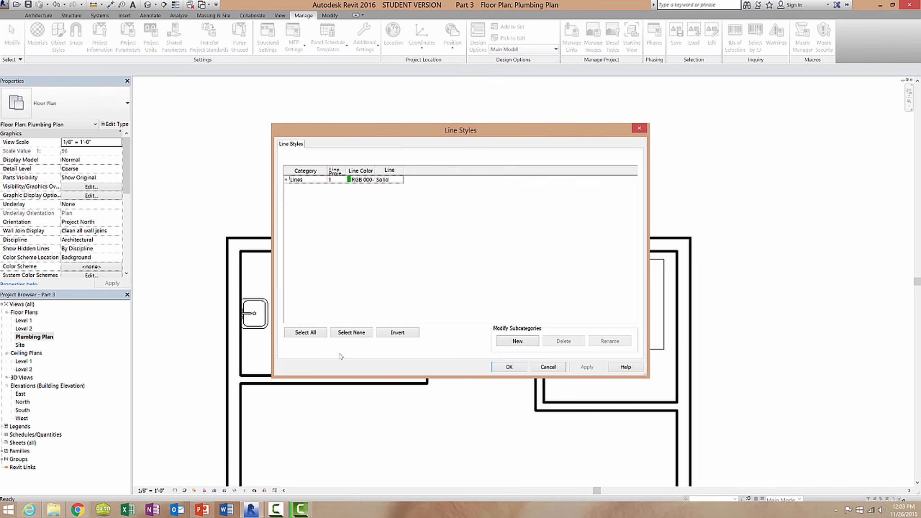
{"action": "left_click", "coordinate": [513, 343]}
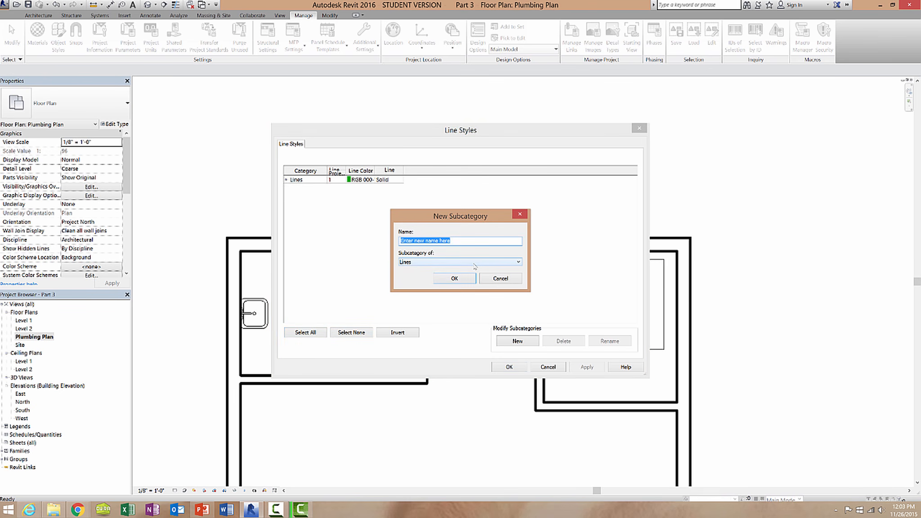
{"action": "type", "text": "How"}
{"action": "left_click", "coordinate": [455, 278]}
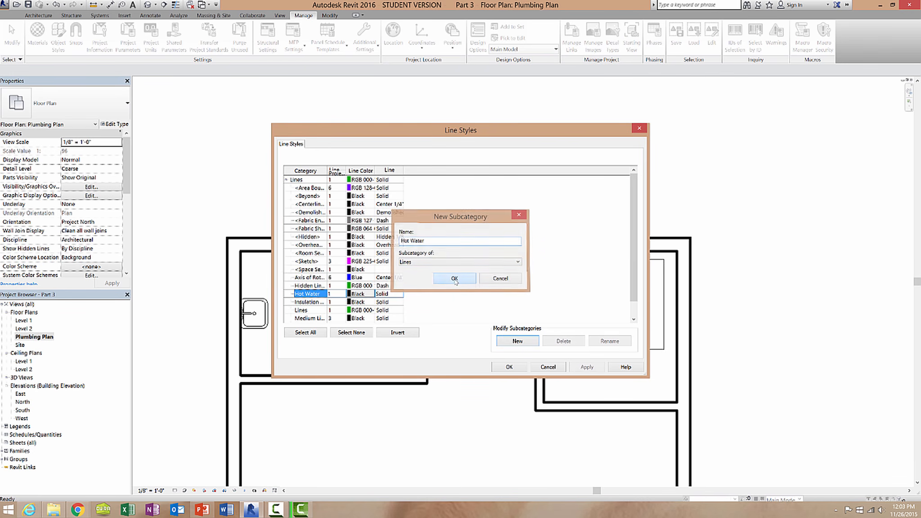
Set the Hot Water line style to line weight 2 and the colour Red.
{"action": "left_click", "coordinate": [334, 294]}
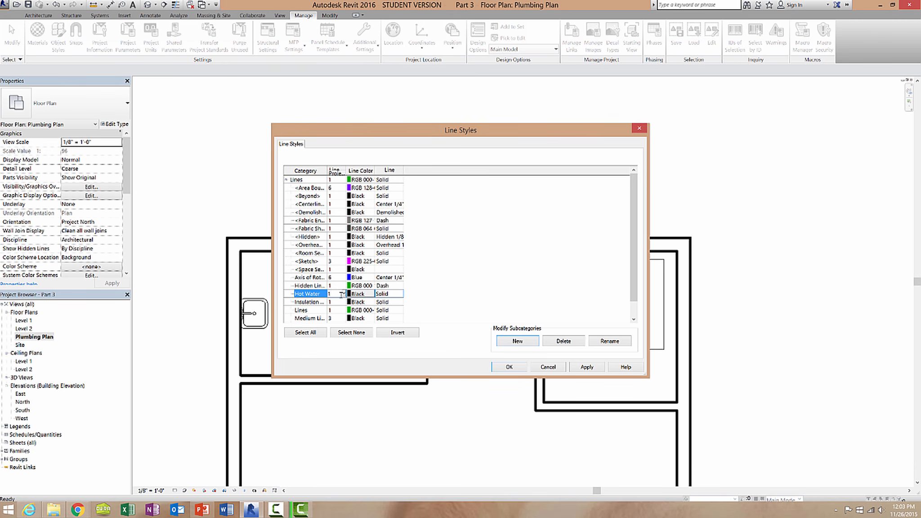
{"action": "type", "text": "2"}
{"action": "left_click", "coordinate": [364, 295]}
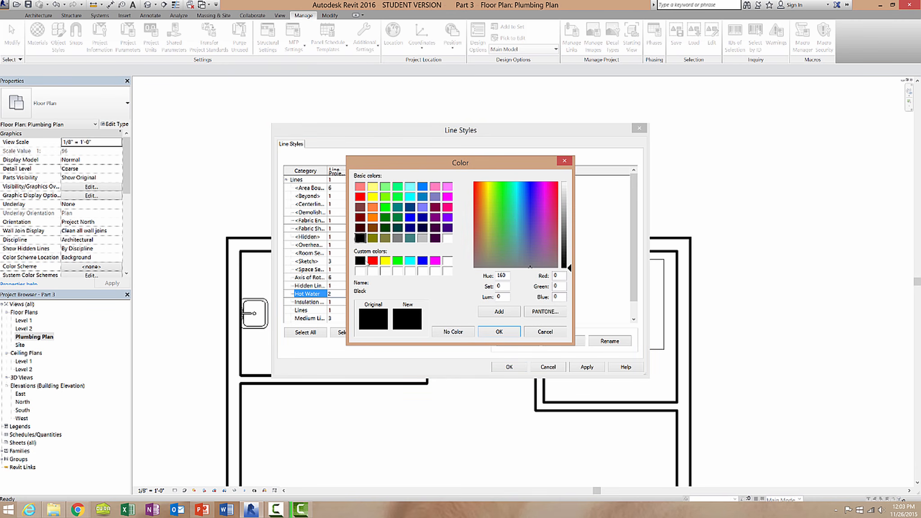
{"action": "left_click", "coordinate": [372, 261]}
{"action": "left_click", "coordinate": [501, 331]}
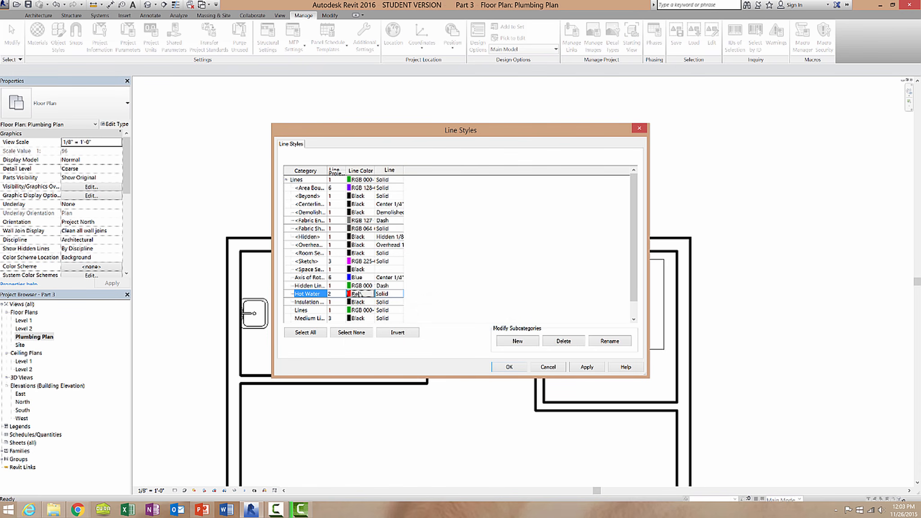
Assign the Dash dot dot line pattern to the Hot Water line style.
{"action": "left_click", "coordinate": [389, 293]}
{"action": "left_click", "coordinate": [401, 294]}
{"action": "scroll", "coordinate": [403, 312], "scroll_direction": "down", "scroll_amount": 2}
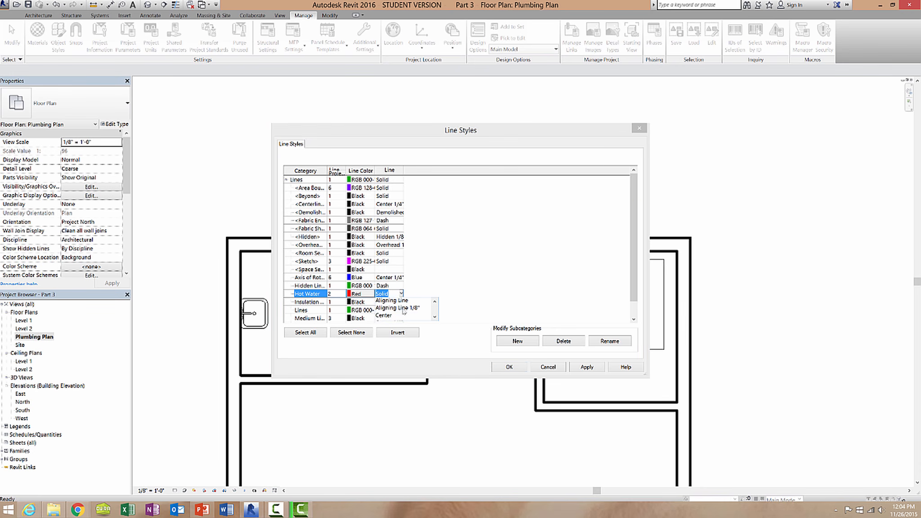
{"action": "scroll", "coordinate": [403, 312], "scroll_direction": "down", "scroll_amount": 3}
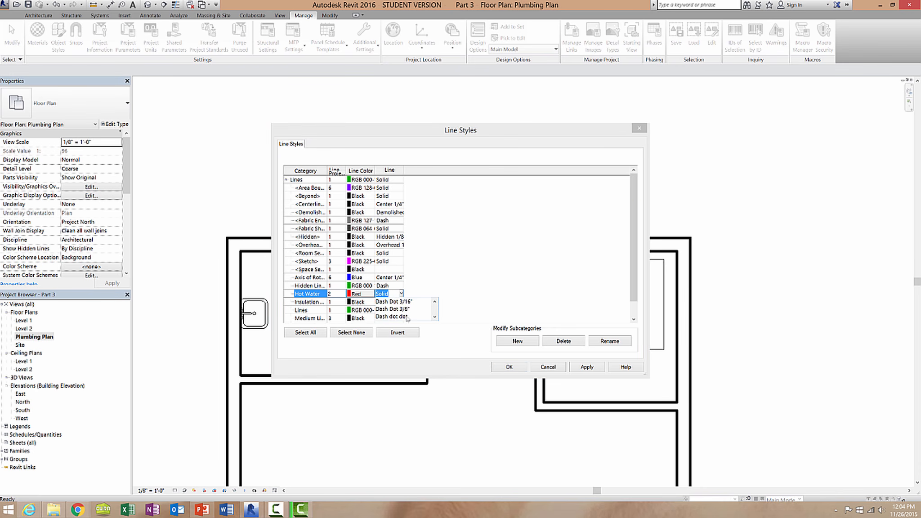
{"action": "scroll", "coordinate": [407, 317], "scroll_direction": "up", "scroll_amount": 1}
{"action": "left_click", "coordinate": [394, 317]}
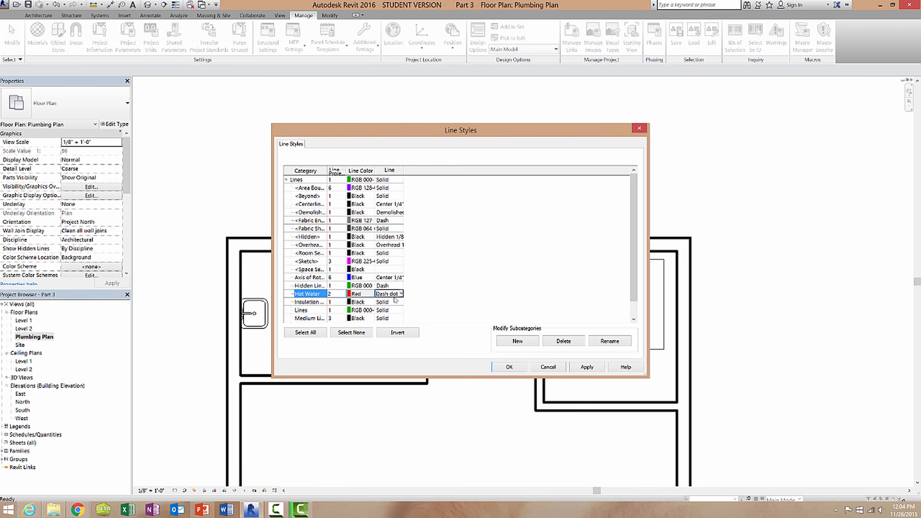
Create a new line style named Cold Water as a subcategory of Lines.
{"action": "left_click", "coordinate": [522, 343]}
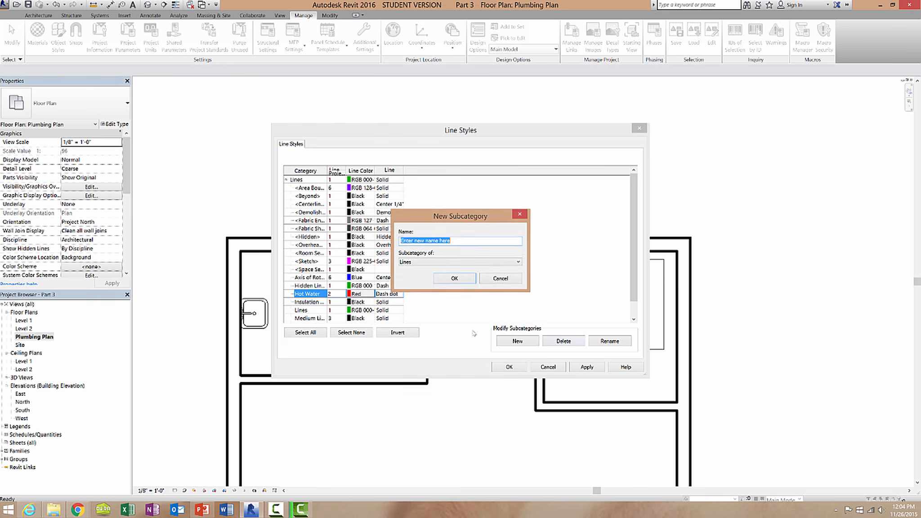
{"action": "type", "text": "Cold Water"}
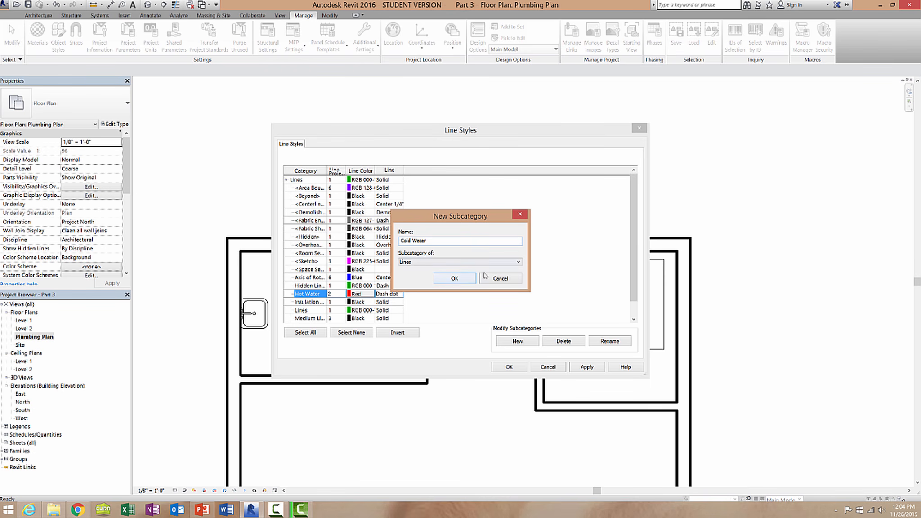
{"action": "left_click", "coordinate": [454, 278]}
Set the Cold Water line style to line weight 2 and the colour Blue.
{"action": "left_click", "coordinate": [341, 286]}
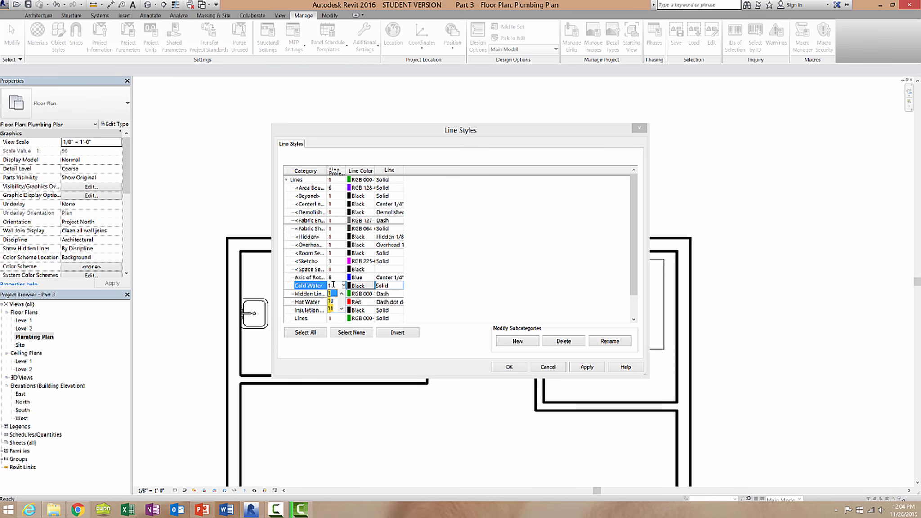
{"action": "type", "text": "2"}
{"action": "left_click", "coordinate": [361, 288]}
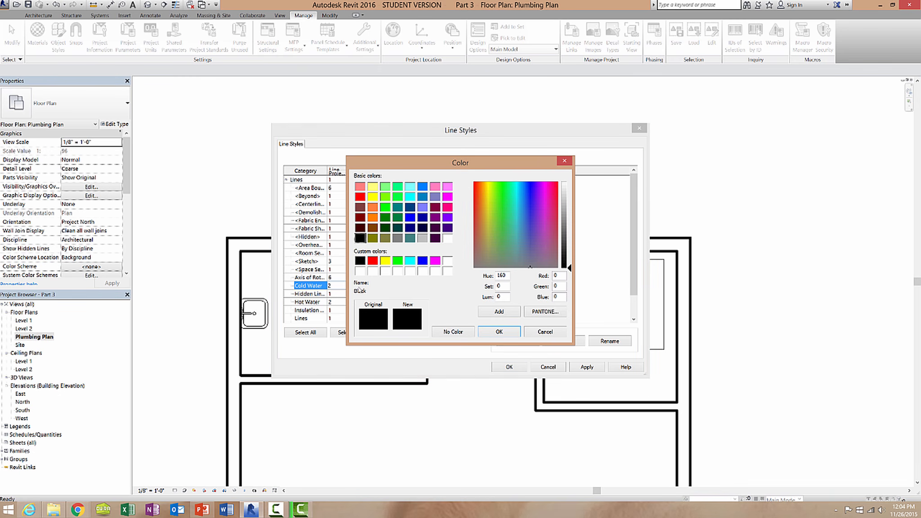
{"action": "left_click", "coordinate": [423, 261]}
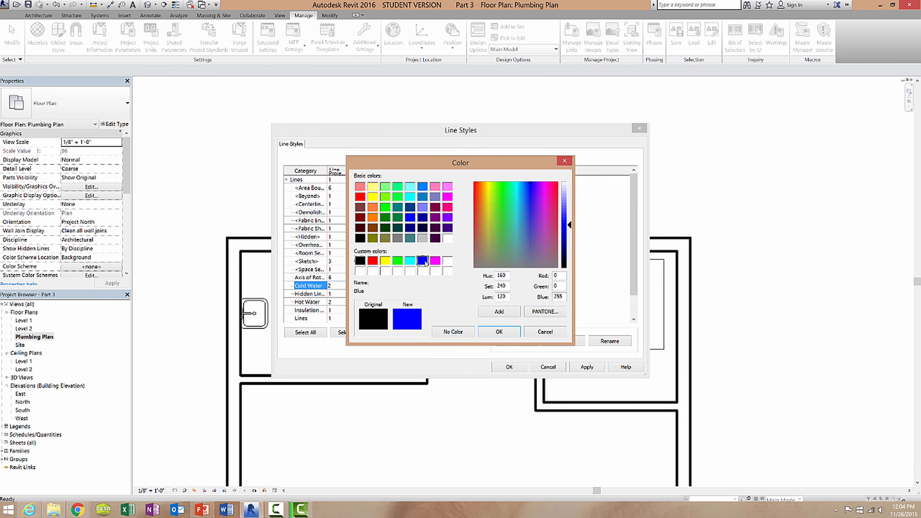
{"action": "left_click", "coordinate": [505, 333]}
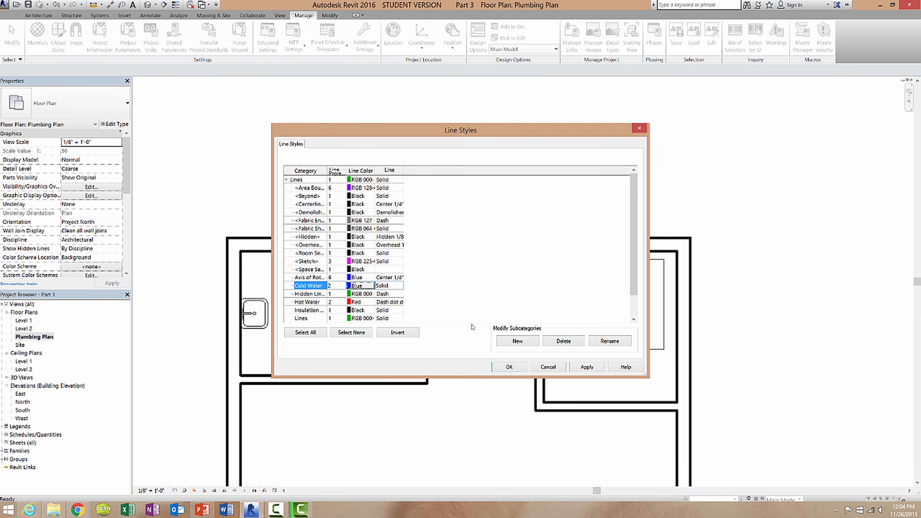
Assign the Dash dot line pattern to the Cold Water line style.
{"action": "left_click", "coordinate": [387, 286]}
{"action": "left_click", "coordinate": [401, 286]}
{"action": "scroll", "coordinate": [400, 303], "scroll_direction": "down", "scroll_amount": 1}
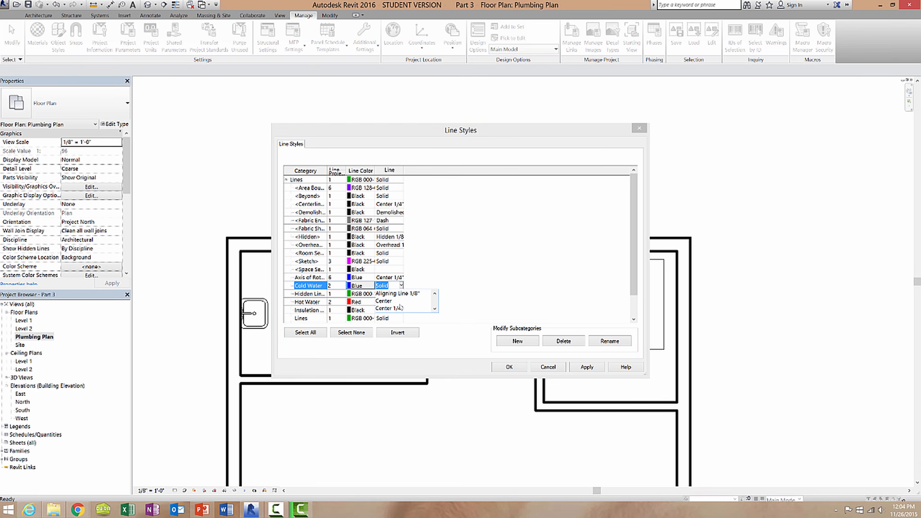
{"action": "scroll", "coordinate": [400, 307], "scroll_direction": "down", "scroll_amount": 4}
{"action": "scroll", "coordinate": [402, 309], "scroll_direction": "down", "scroll_amount": 1}
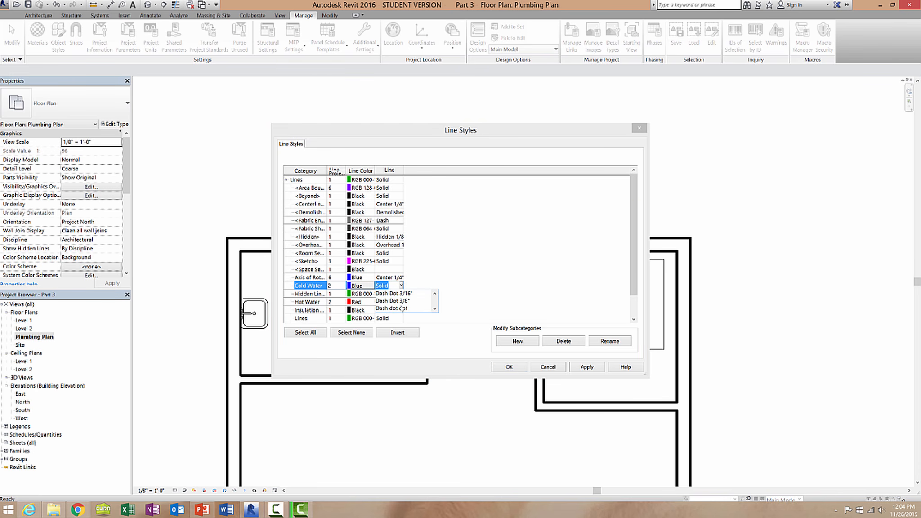
{"action": "scroll", "coordinate": [400, 308], "scroll_direction": "up", "scroll_amount": 2}
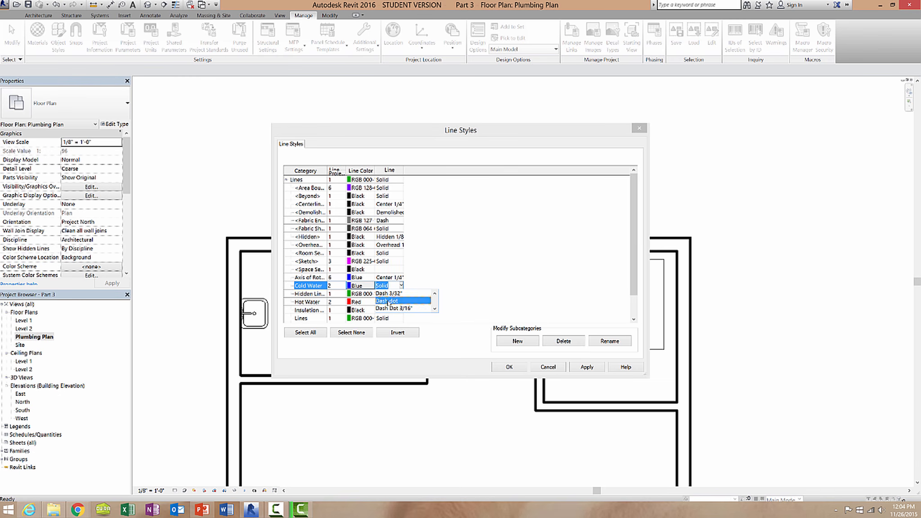
{"action": "left_click", "coordinate": [389, 302]}
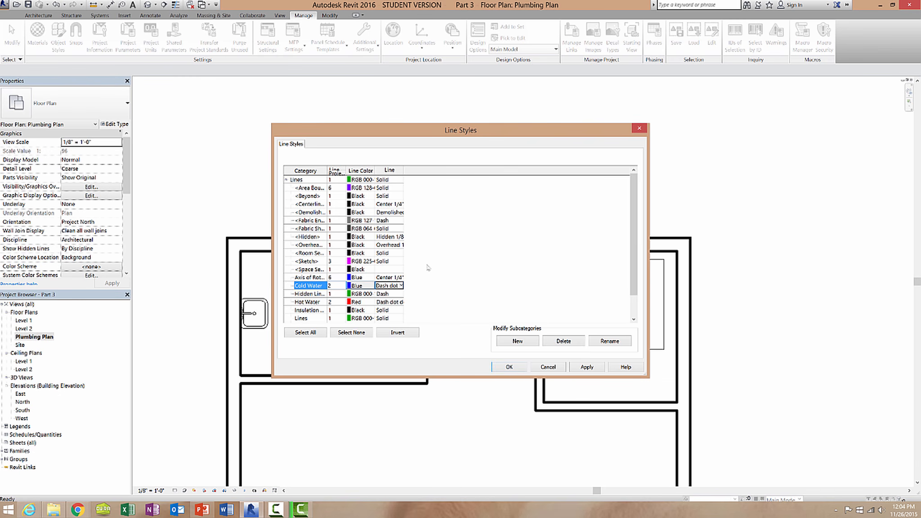
Create a new line style named Drain as a subcategory of Lines.
{"action": "left_click", "coordinate": [517, 341]}
{"action": "left_click", "coordinate": [458, 243]}
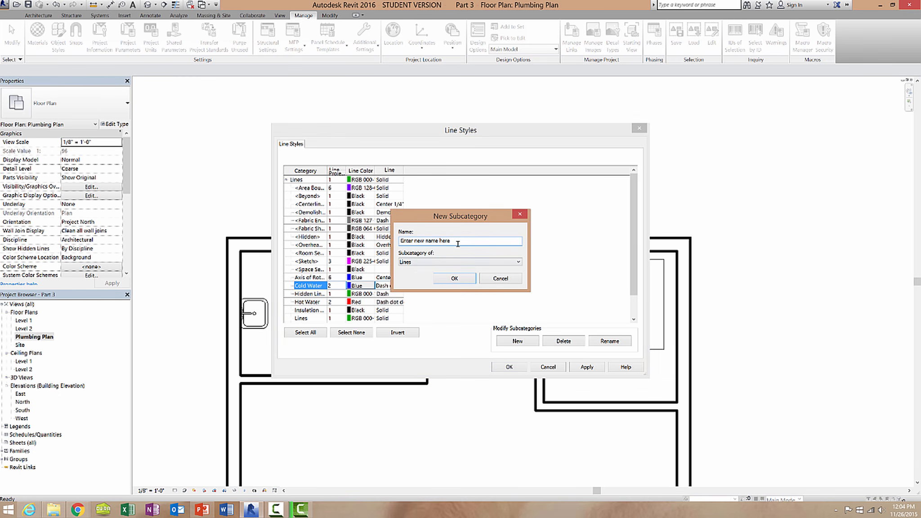
{"action": "left_click_drag", "start_coordinate": [449, 241], "coordinate": [294, 238]}
{"action": "type", "text": "Drain"}
{"action": "left_click", "coordinate": [453, 279]}
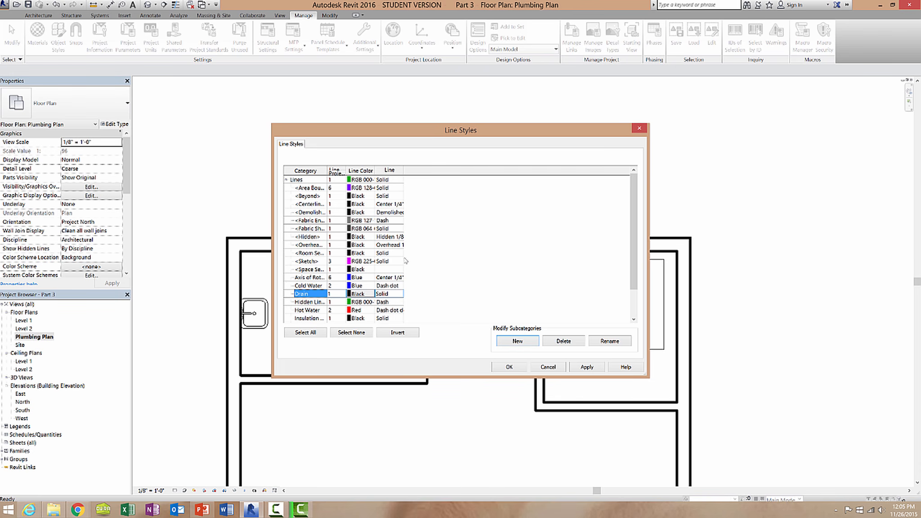
Set the Drain line style to line weight 2 and the green colour RGB 000-128-000.
{"action": "left_click", "coordinate": [344, 293]}
{"action": "left_click", "coordinate": [355, 294]}
{"action": "left_click", "coordinate": [355, 294]}
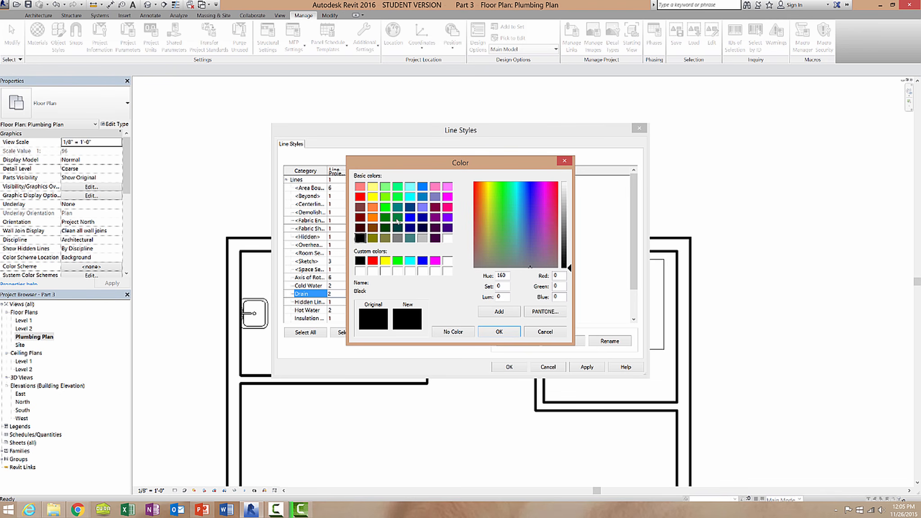
{"action": "left_click", "coordinate": [385, 217]}
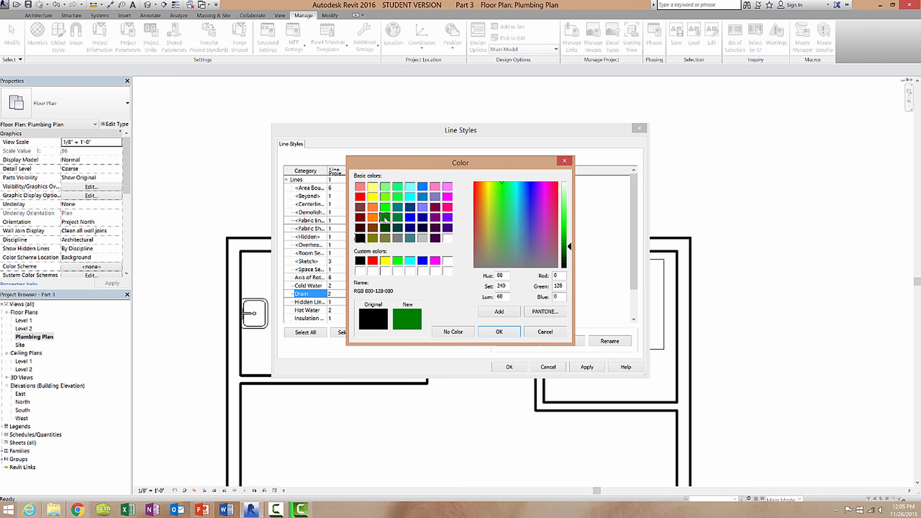
{"action": "left_click", "coordinate": [500, 332]}
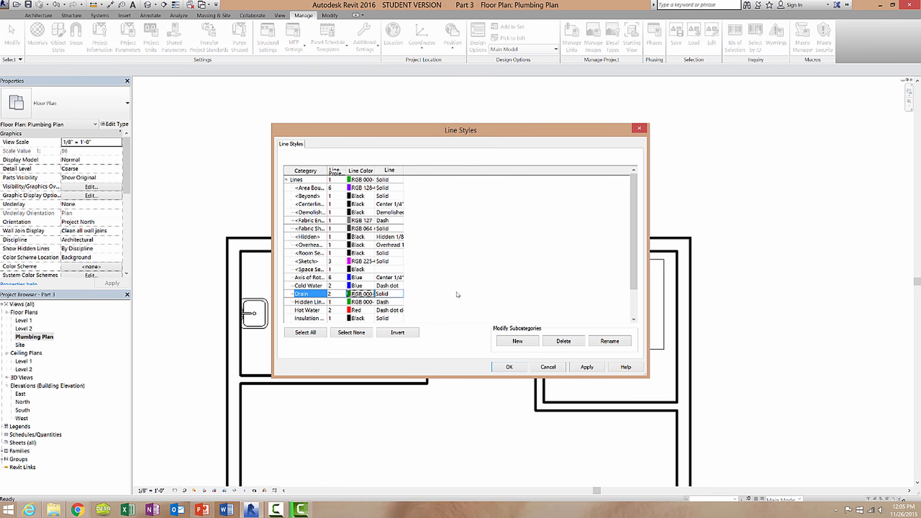
Create a new Lines subcategory named Vent and set its line weight to 2.
{"action": "left_click", "coordinate": [502, 344]}
{"action": "type", "text": "Vent"}
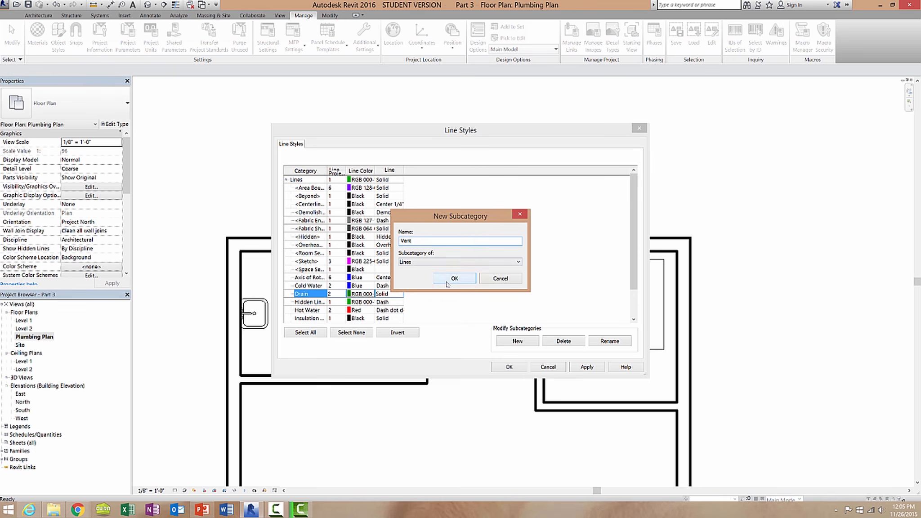
{"action": "left_click", "coordinate": [454, 278]}
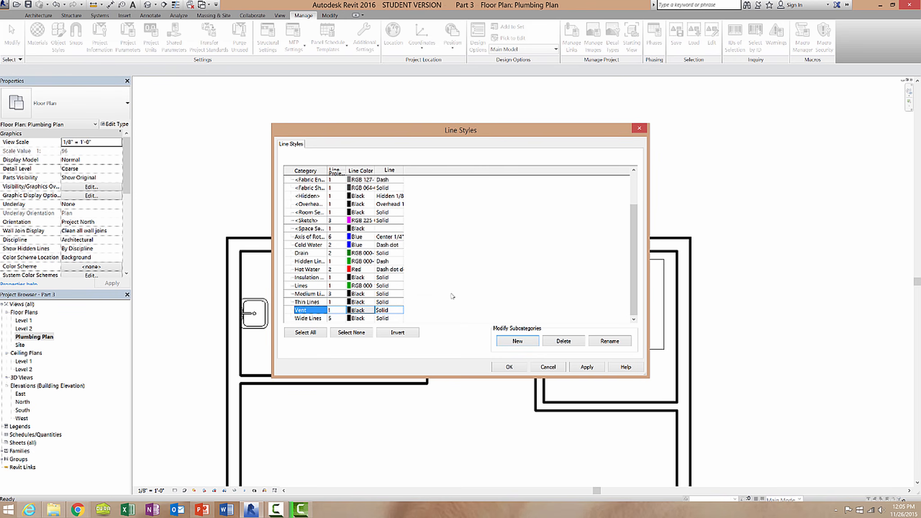
{"action": "left_click", "coordinate": [334, 310]}
{"action": "left_click", "coordinate": [343, 310]}
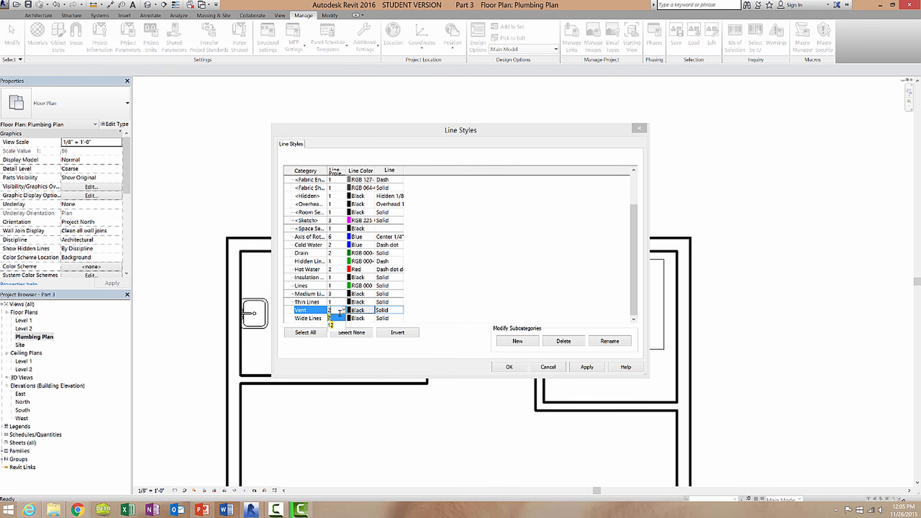
Assign the Dash line pattern to the Vent line style, accept the line styles and save the project.
{"action": "left_click", "coordinate": [392, 311]}
{"action": "left_click", "coordinate": [396, 310]}
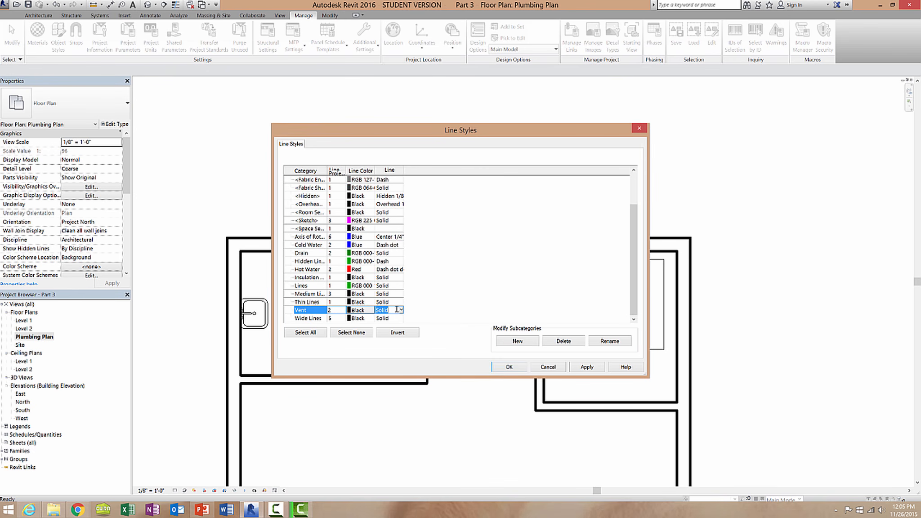
{"action": "left_click", "coordinate": [400, 310]}
{"action": "scroll", "coordinate": [400, 326], "scroll_direction": "up", "scroll_amount": 3}
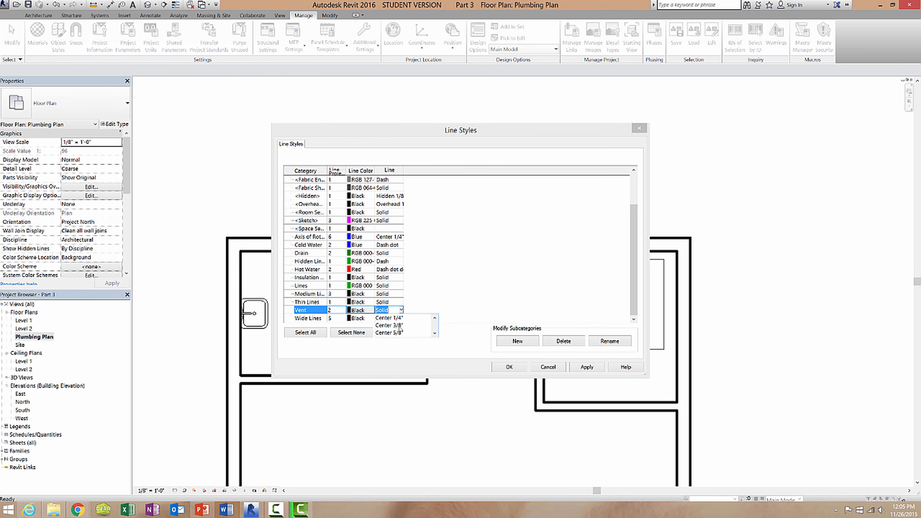
{"action": "scroll", "coordinate": [400, 326], "scroll_direction": "down", "scroll_amount": 1}
{"action": "left_click", "coordinate": [383, 325]}
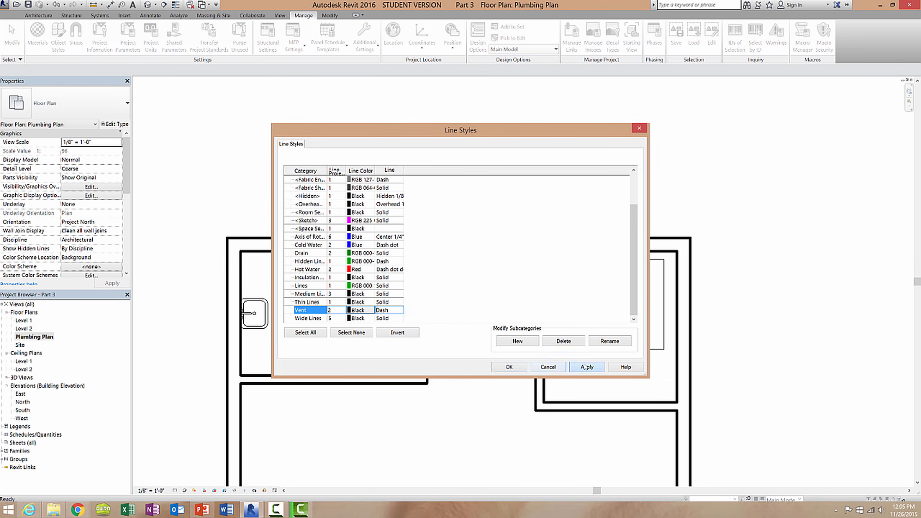
{"action": "left_click", "coordinate": [507, 367]}
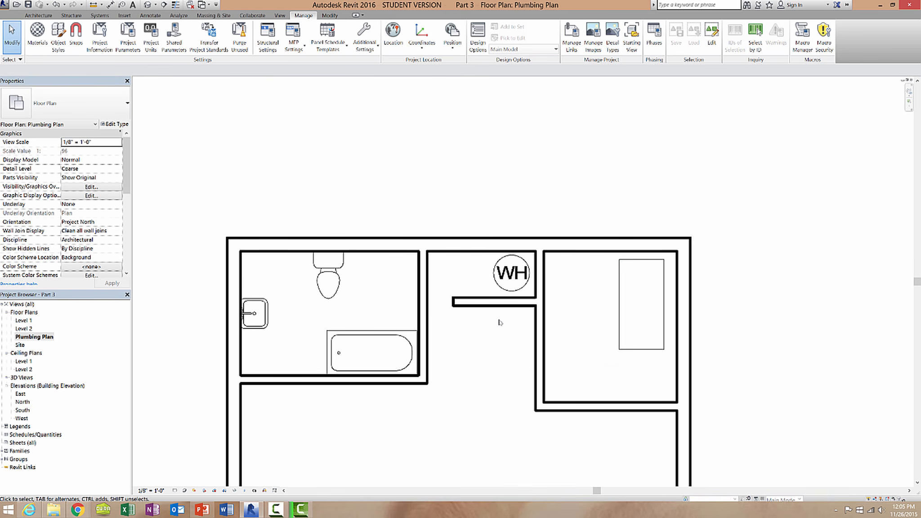
{"action": "left_click", "coordinate": [28, 5]}
Draw a vertical Cold Water model line about 8' 8" long from above the building down through the exterior wall to the water heater.
{"action": "left_click", "coordinate": [40, 15]}
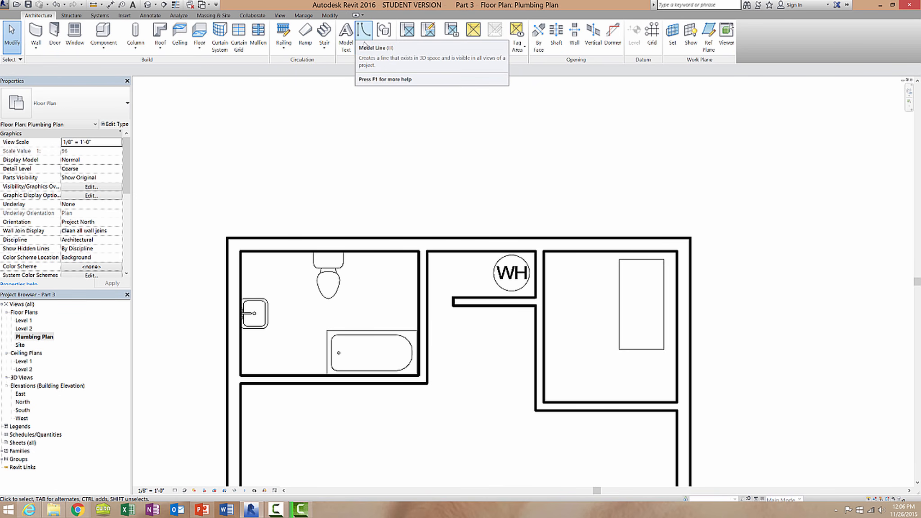
{"action": "left_click", "coordinate": [366, 45]}
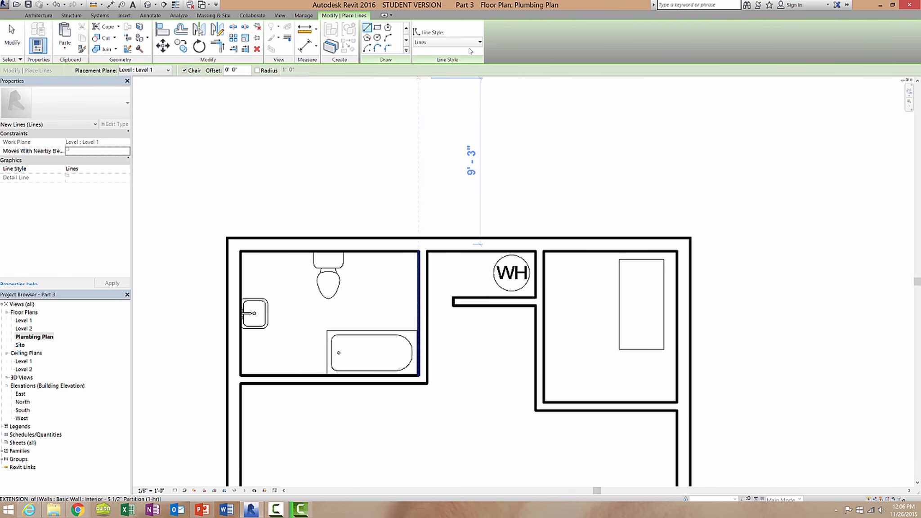
{"action": "left_click", "coordinate": [476, 42]}
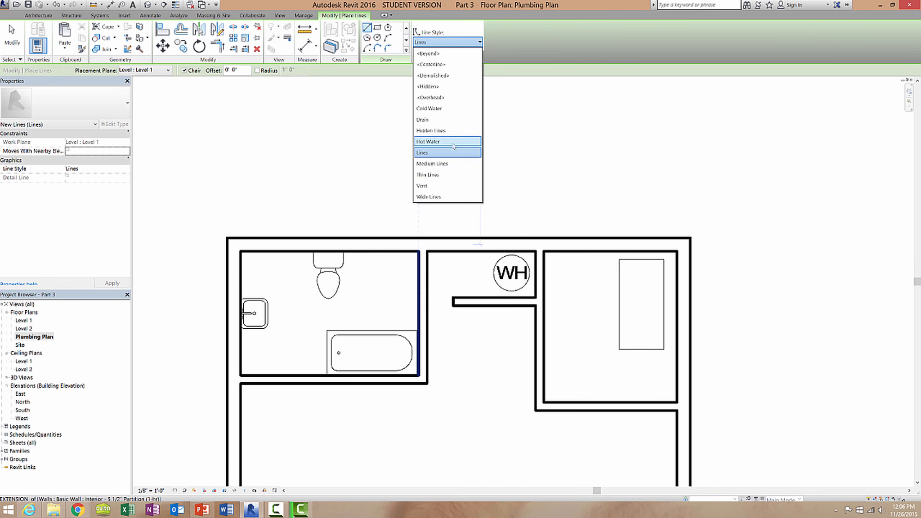
{"action": "left_click", "coordinate": [434, 112]}
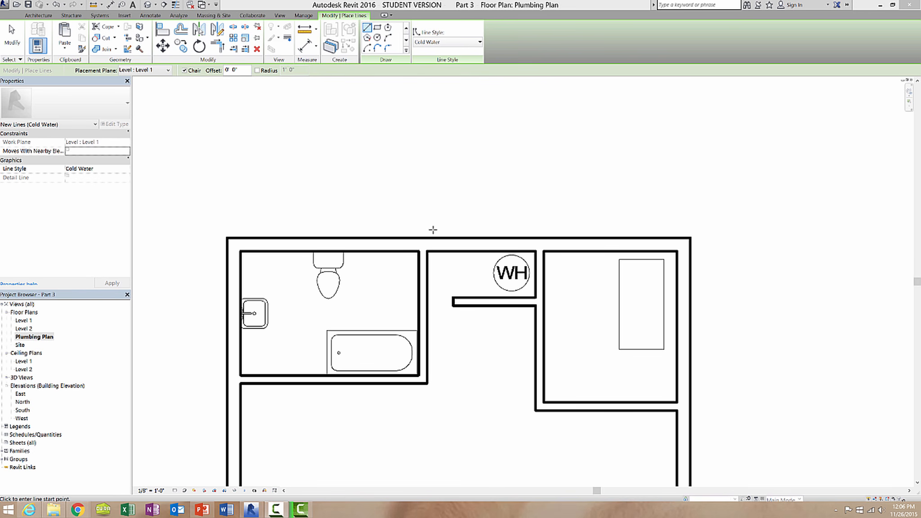
{"action": "left_click", "coordinate": [517, 108]}
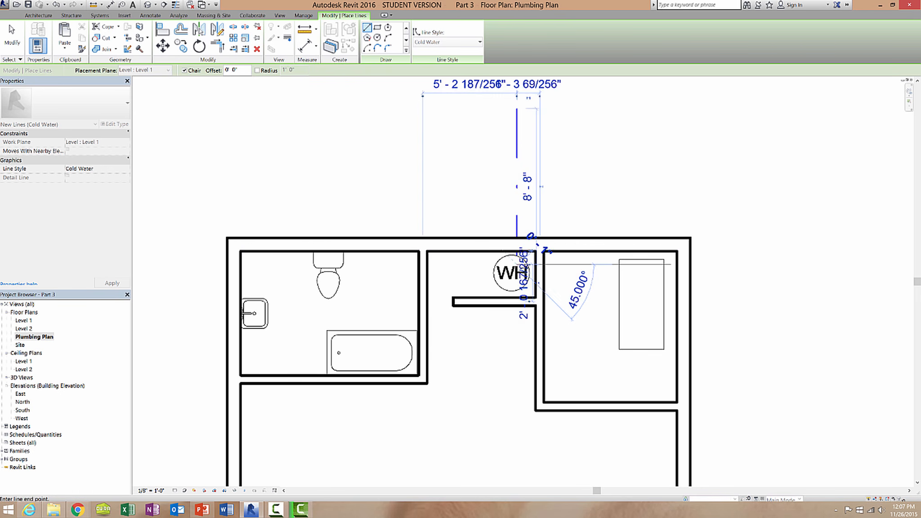
{"action": "left_click", "coordinate": [517, 264]}
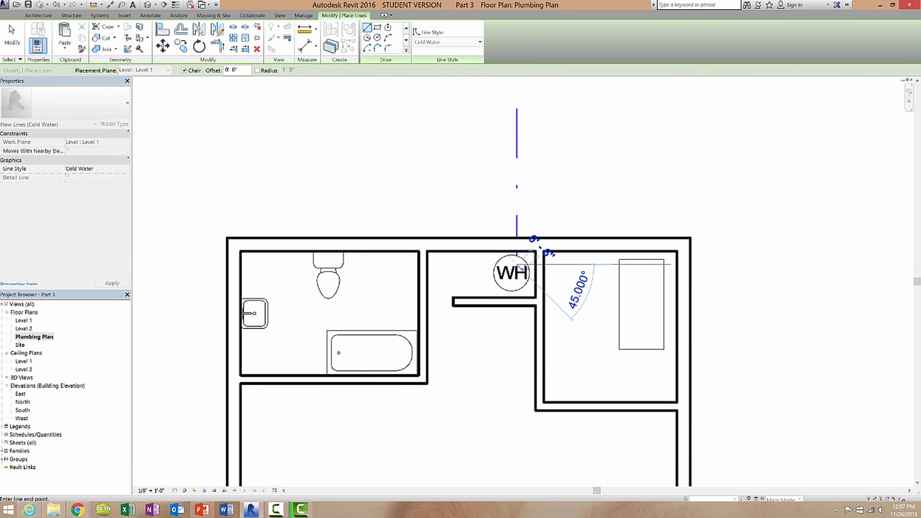
{"action": "key", "text": "Escape"}
{"action": "key", "text": "Escape"}
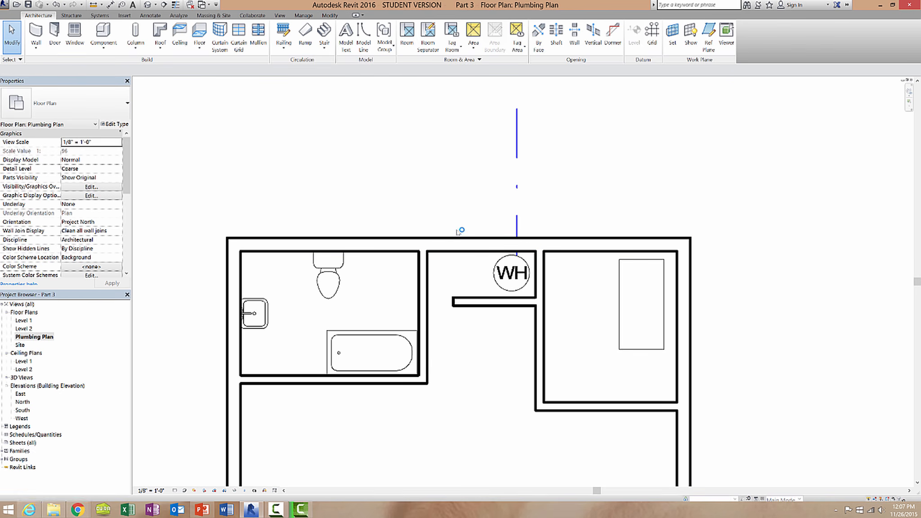
Set the plumbing plan view's visual style to Wireframe.
{"action": "left_click", "coordinate": [184, 491]}
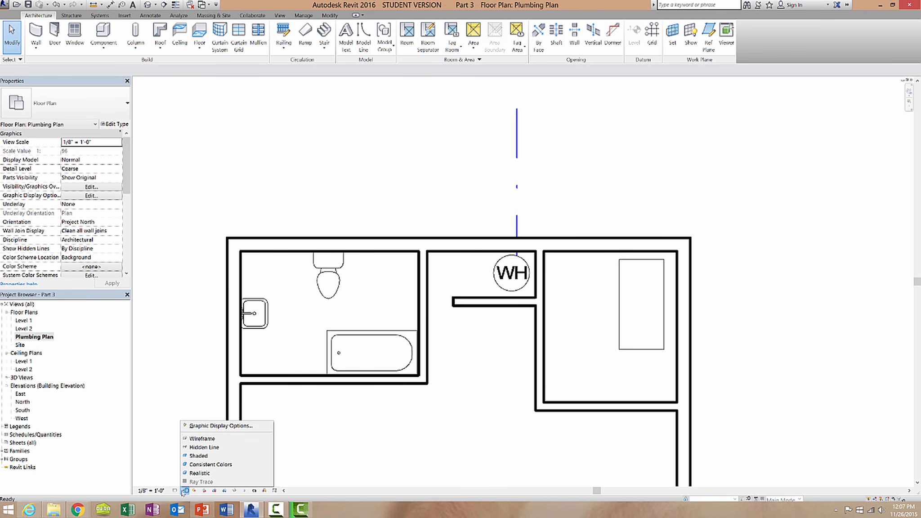
{"action": "left_click", "coordinate": [205, 438]}
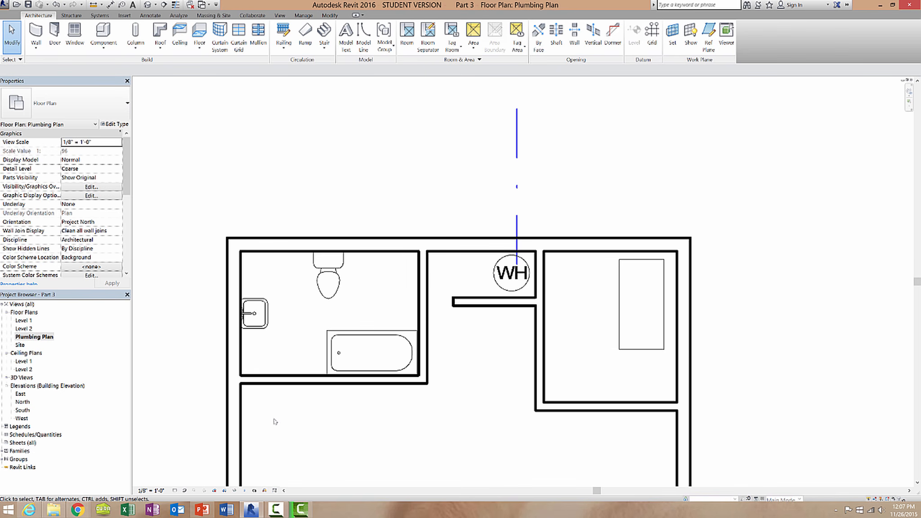
Hide the upper exterior wall as an individual element in the plumbing plan view.
{"action": "left_click", "coordinate": [454, 252]}
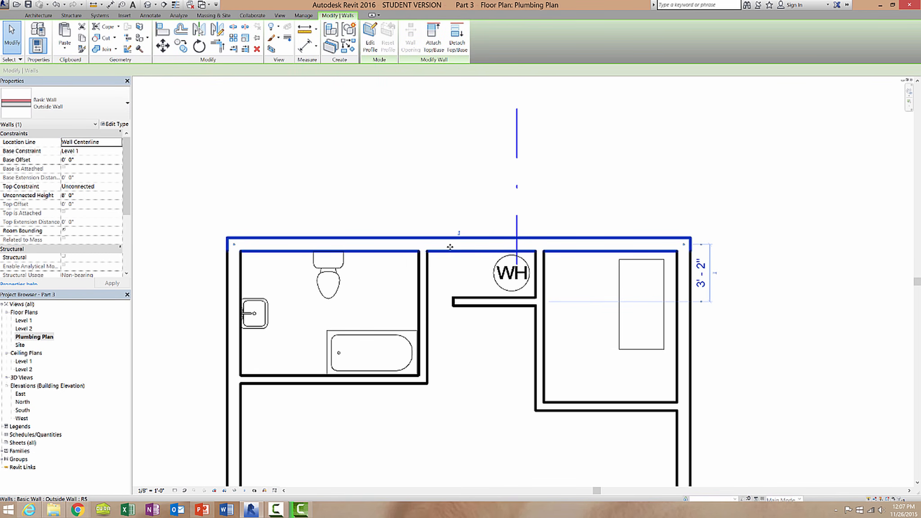
{"action": "right_click", "coordinate": [450, 247]}
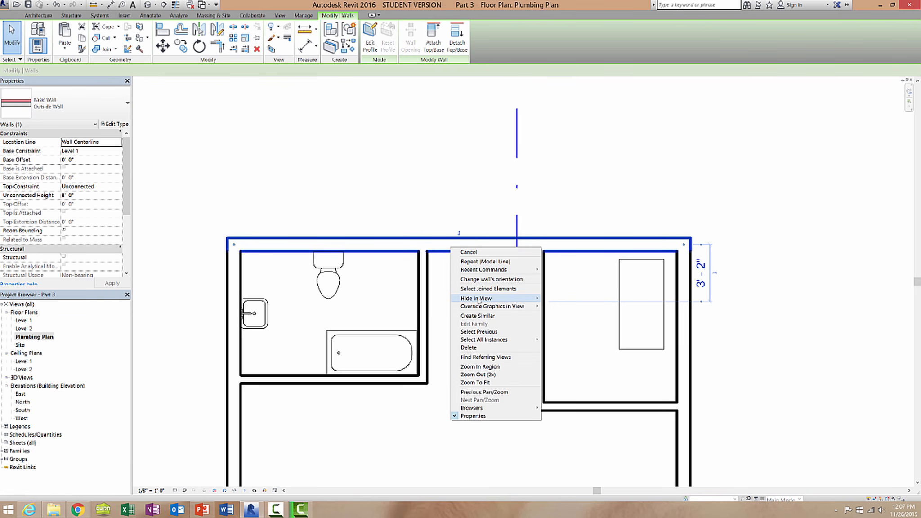
{"action": "mouse_move", "coordinate": [478, 300]}
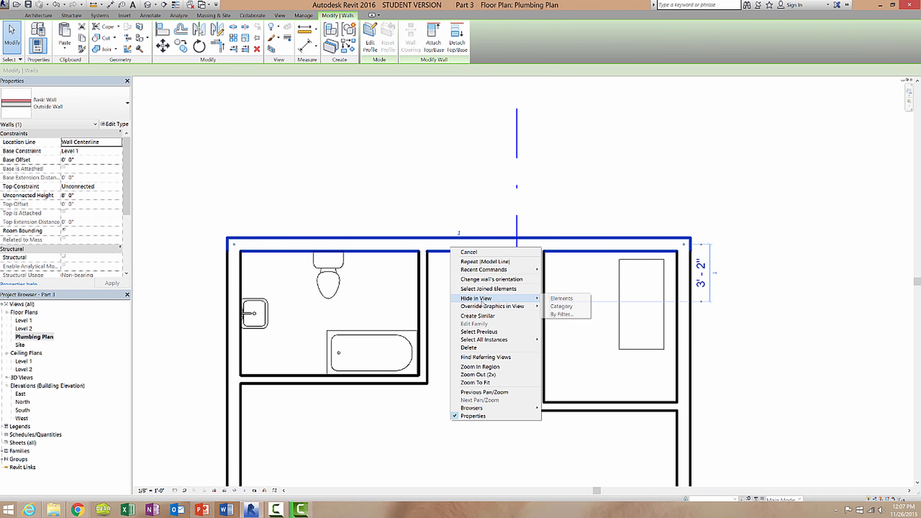
{"action": "left_click", "coordinate": [562, 298]}
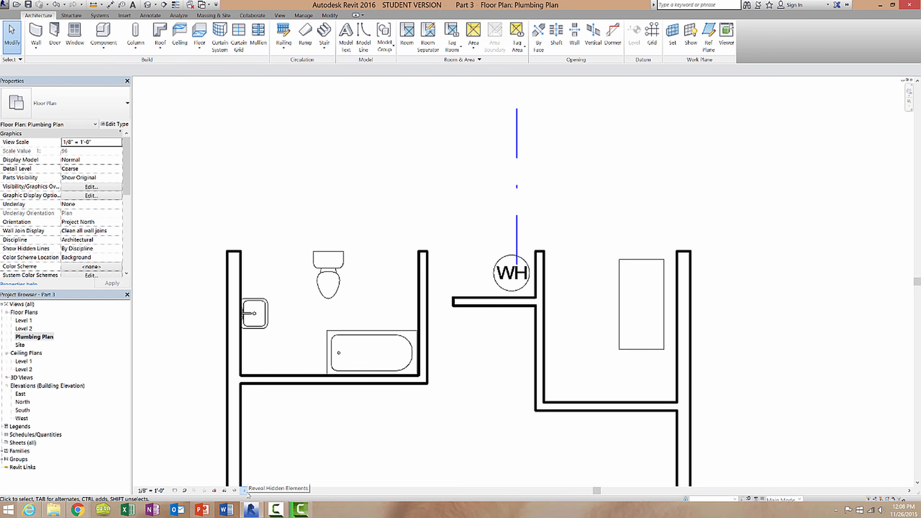
Reveal the hidden elements, unhide the upper exterior wall and leave the reveal mode.
{"action": "left_click", "coordinate": [245, 491]}
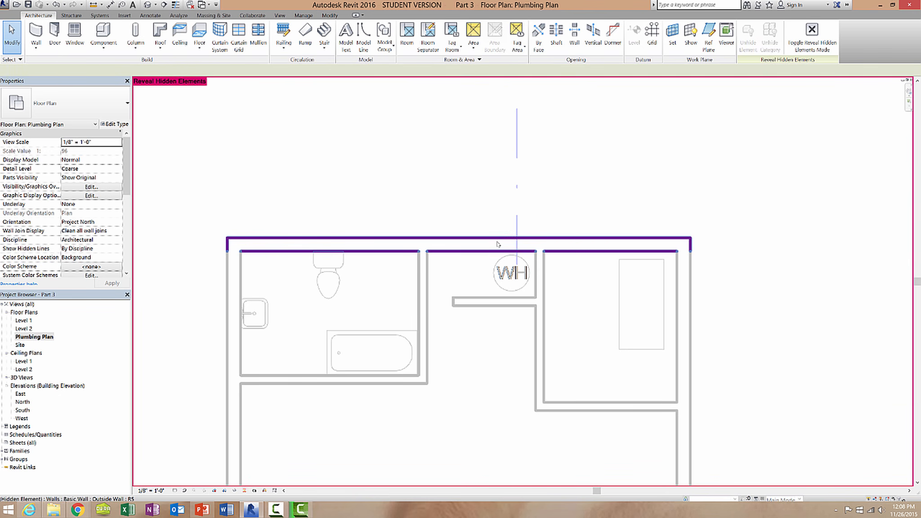
{"action": "left_click", "coordinate": [428, 237]}
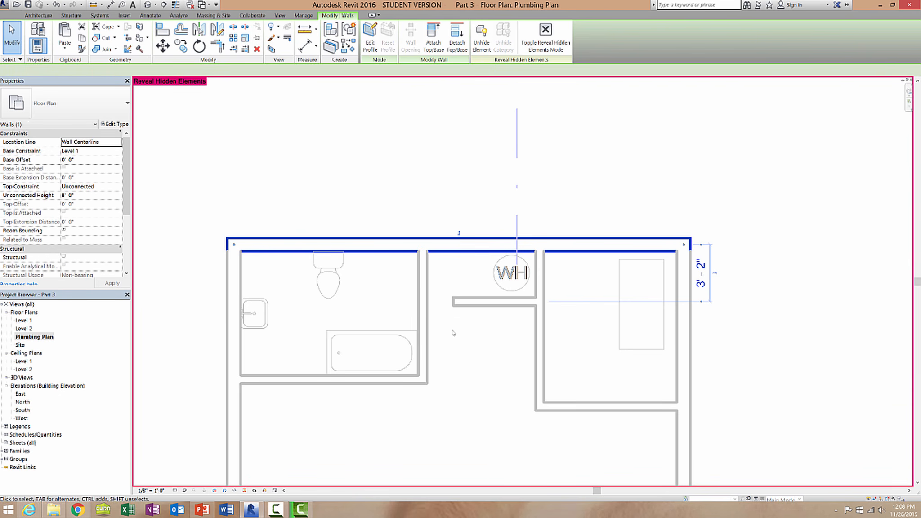
{"action": "left_click", "coordinate": [477, 44]}
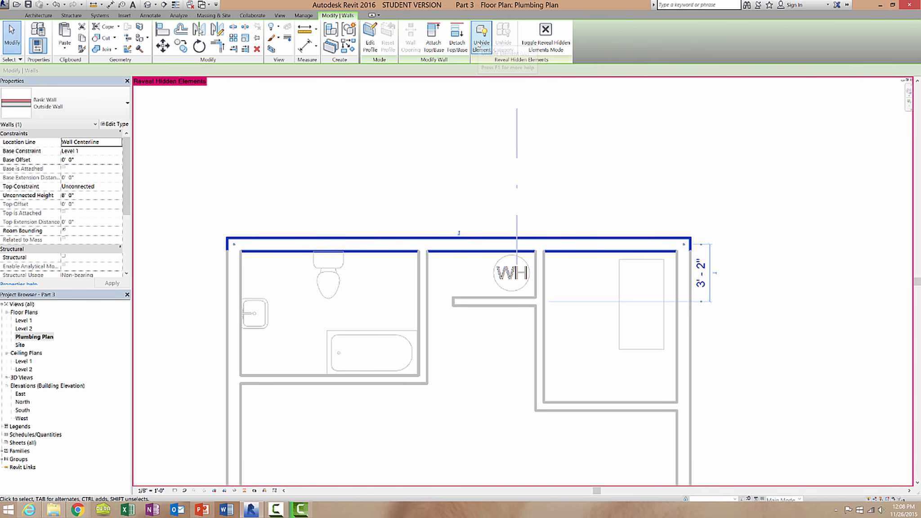
{"action": "left_click", "coordinate": [476, 45]}
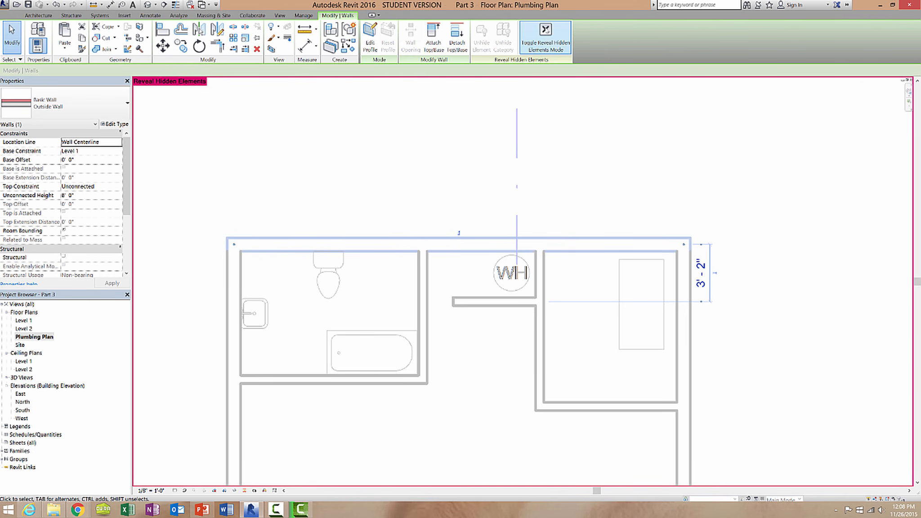
{"action": "left_click", "coordinate": [543, 44]}
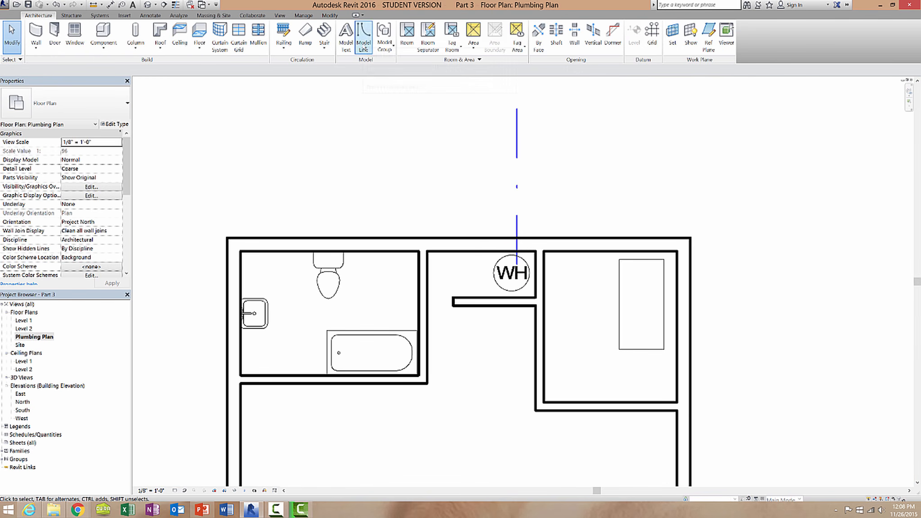
Draw a Cold Water model line from the supply line about 10' 1" along the upper exterior wall and down to the toilet tank.
{"action": "left_click", "coordinate": [363, 43]}
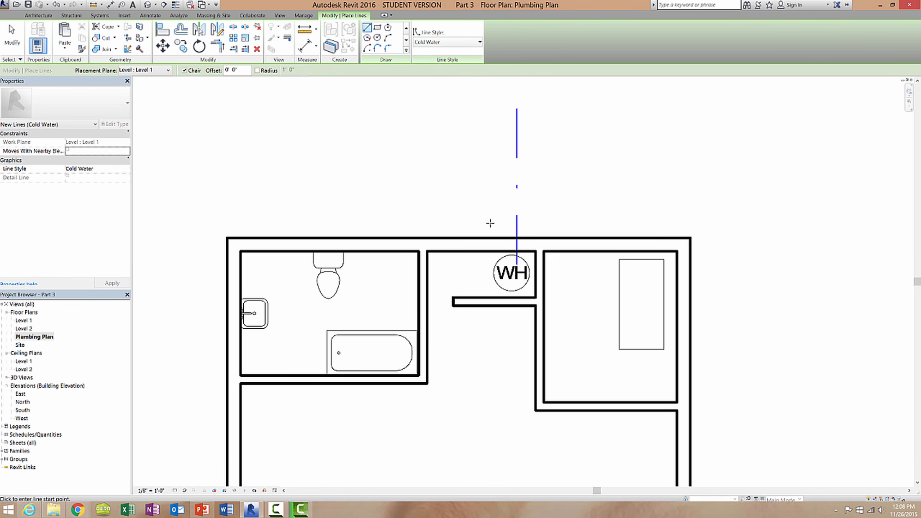
{"action": "left_click", "coordinate": [515, 244]}
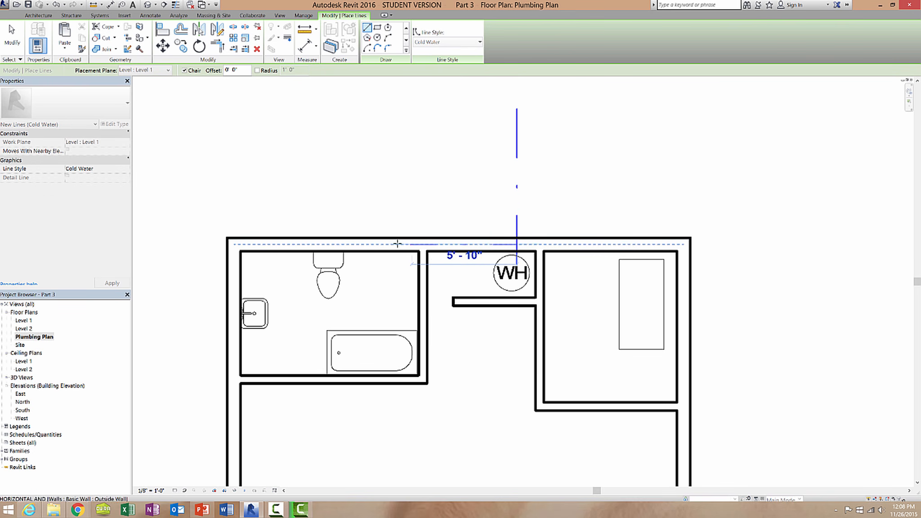
{"action": "left_click", "coordinate": [335, 245]}
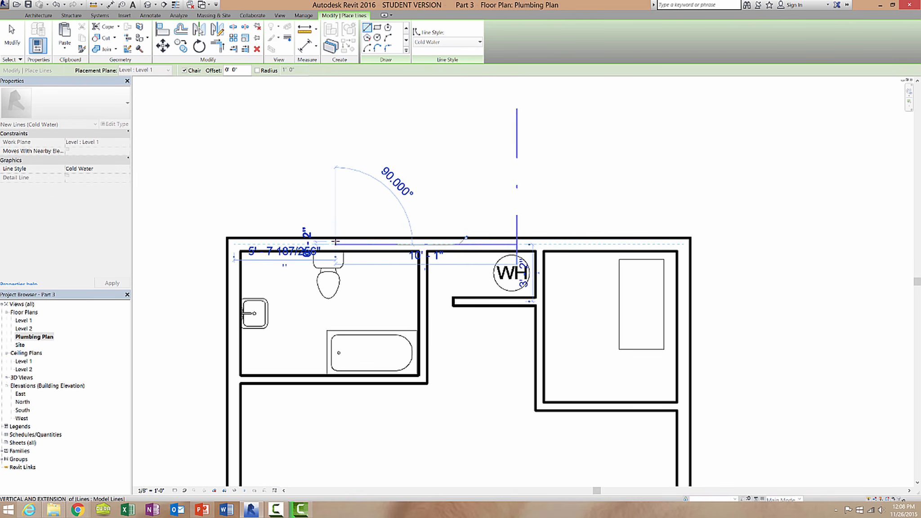
{"action": "left_click", "coordinate": [335, 256]}
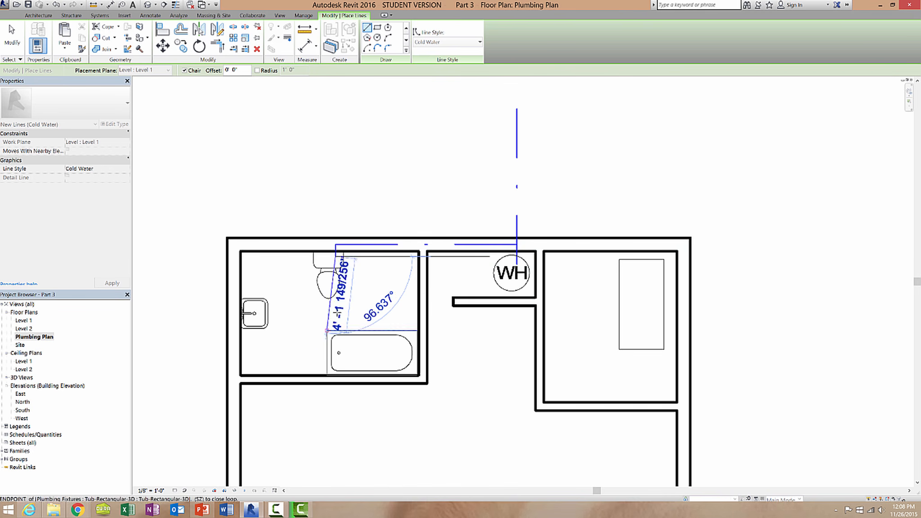
{"action": "key", "text": "Escape"}
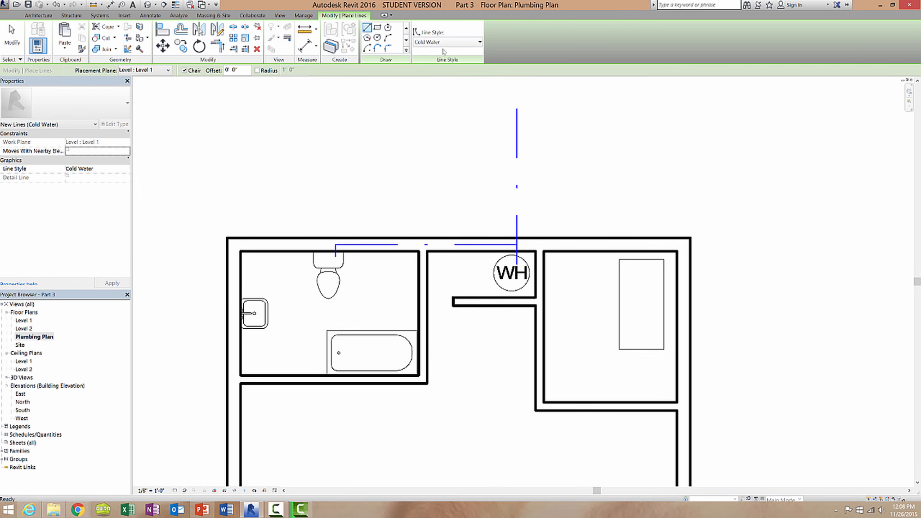
Draw a Cold Water branch about 7' 6" down the bathroom's partition wall, 5' 0" along its lower wall and 1' 6" up into the tub.
{"action": "left_click", "coordinate": [423, 245]}
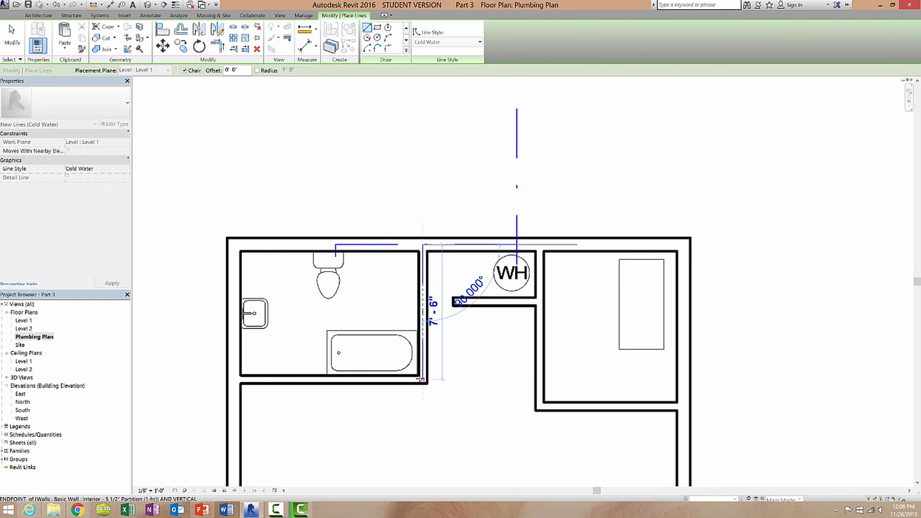
{"action": "left_click", "coordinate": [422, 379]}
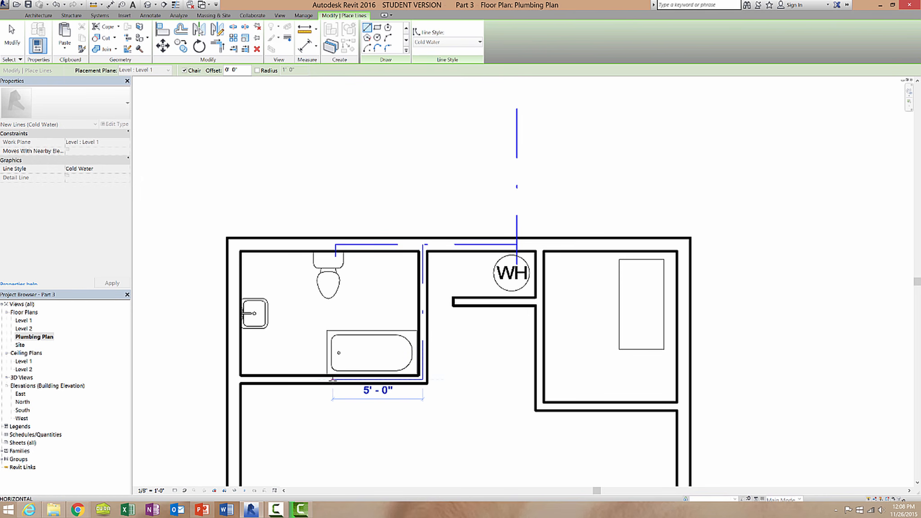
{"action": "left_click", "coordinate": [331, 380]}
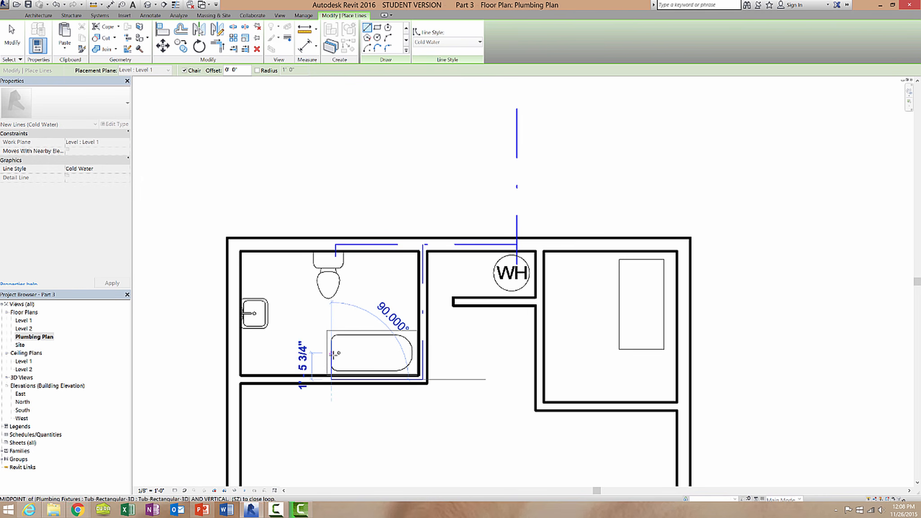
{"action": "left_click", "coordinate": [332, 353]}
{"action": "key", "text": "Escape"}
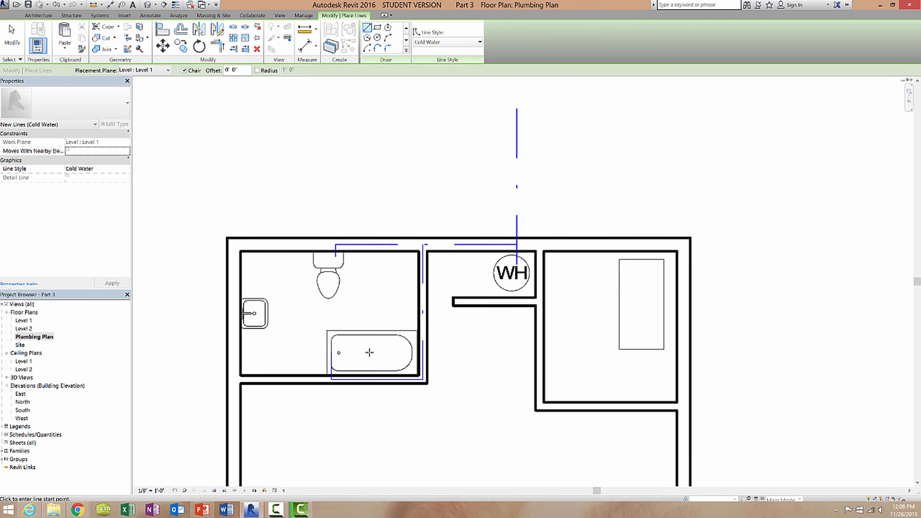
Extend the Cold Water piping from the toilet branch about 5' 7" to the exterior wall corner and about 3' 7" down to the sink faucet.
{"action": "left_click", "coordinate": [336, 243]}
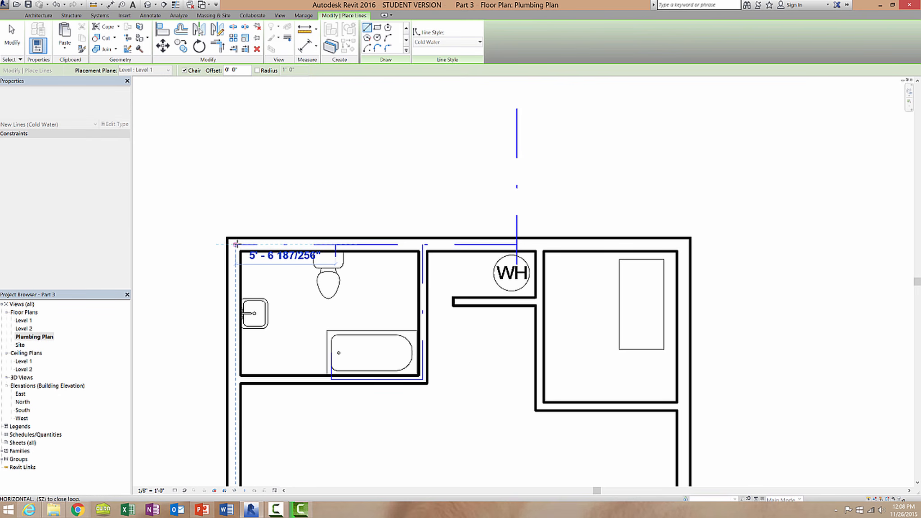
{"action": "left_click", "coordinate": [241, 245]}
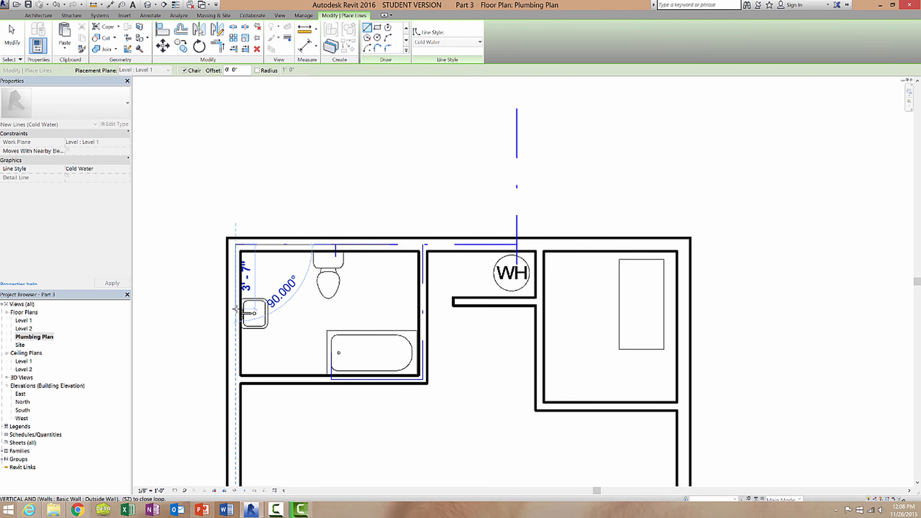
{"action": "left_click", "coordinate": [243, 309]}
{"action": "key", "text": "Escape"}
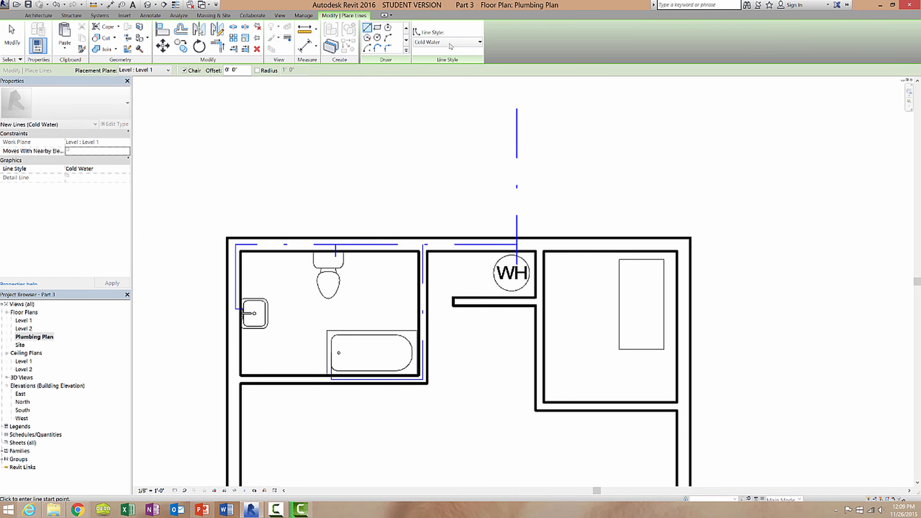
Draw a Hot Water model line from the water heater about 1' 2" up into the exterior wall and about 4' 11" across to the bathroom partition.
{"action": "left_click", "coordinate": [450, 42]}
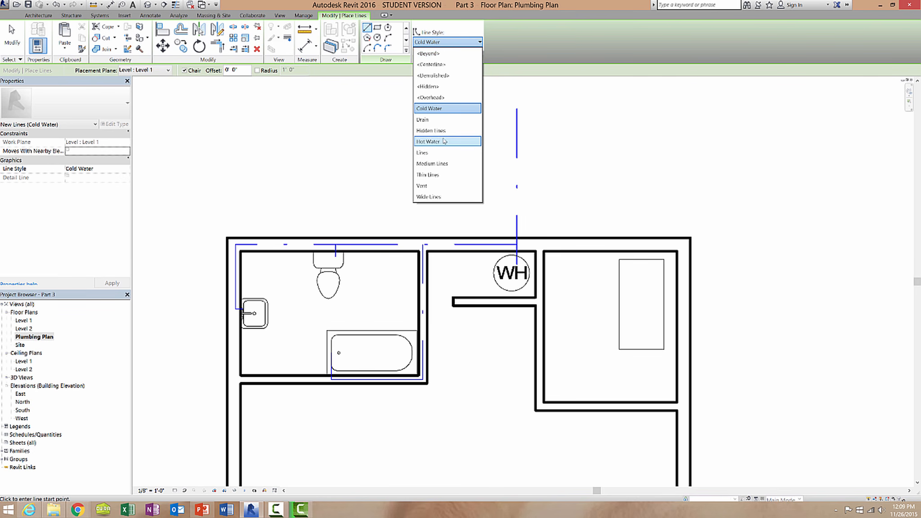
{"action": "left_click", "coordinate": [444, 142]}
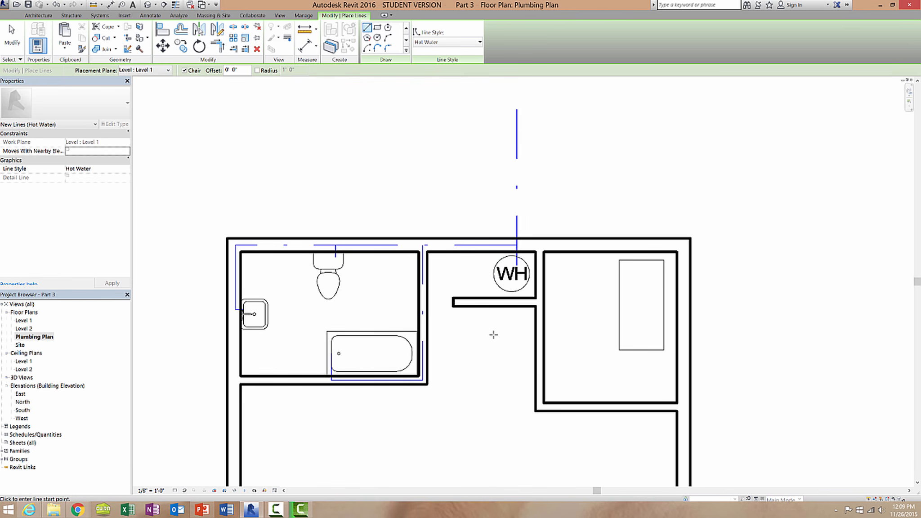
{"action": "key", "text": "Escape"}
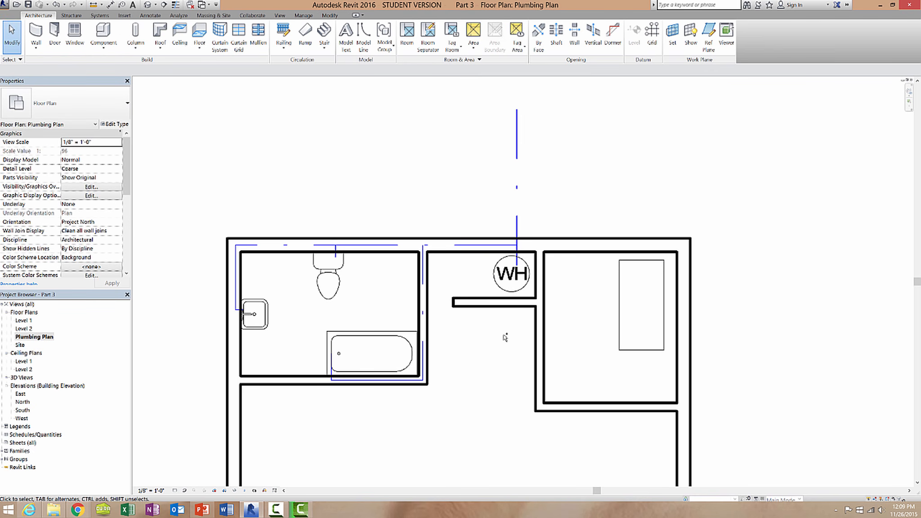
{"action": "scroll", "coordinate": [503, 331], "scroll_direction": "up", "scroll_amount": 2}
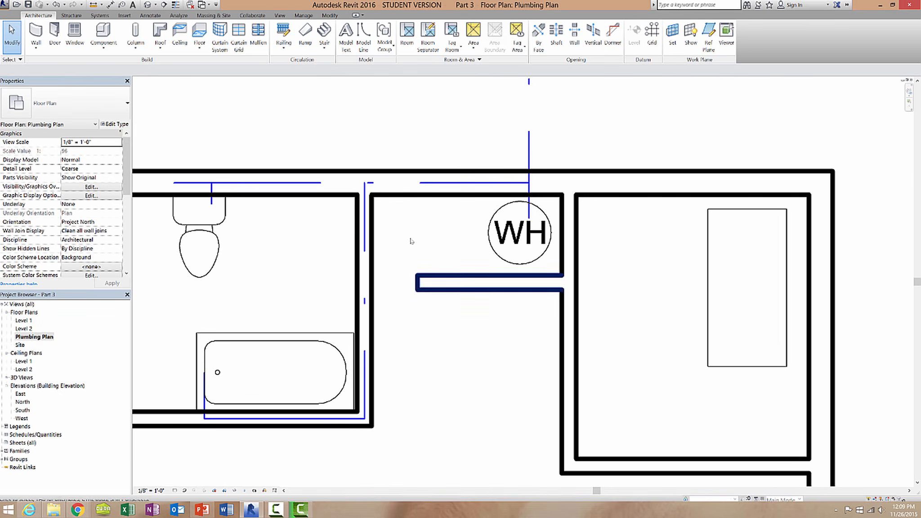
{"action": "middle_click_drag", "start_coordinate": [398, 232], "coordinate": [591, 236]}
{"action": "scroll", "coordinate": [564, 254], "scroll_direction": "up", "scroll_amount": 1}
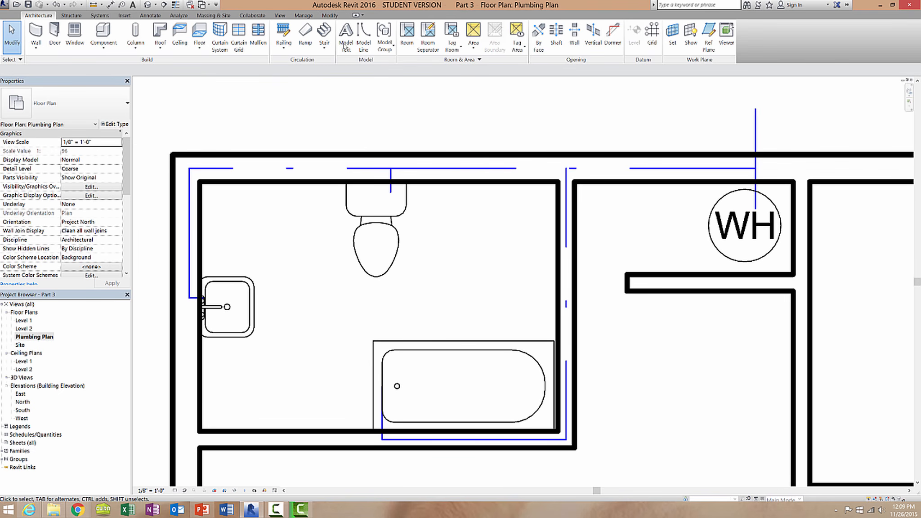
{"action": "left_click", "coordinate": [358, 37]}
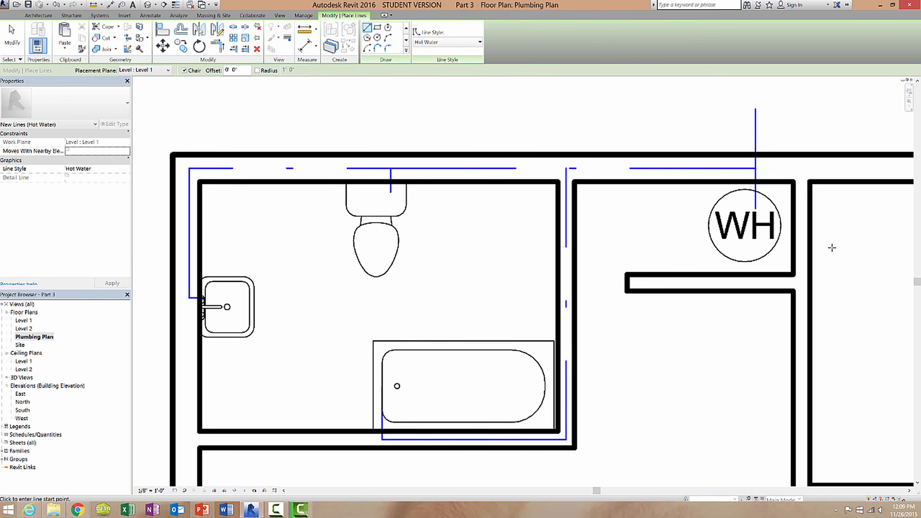
{"action": "left_click", "coordinate": [746, 212]}
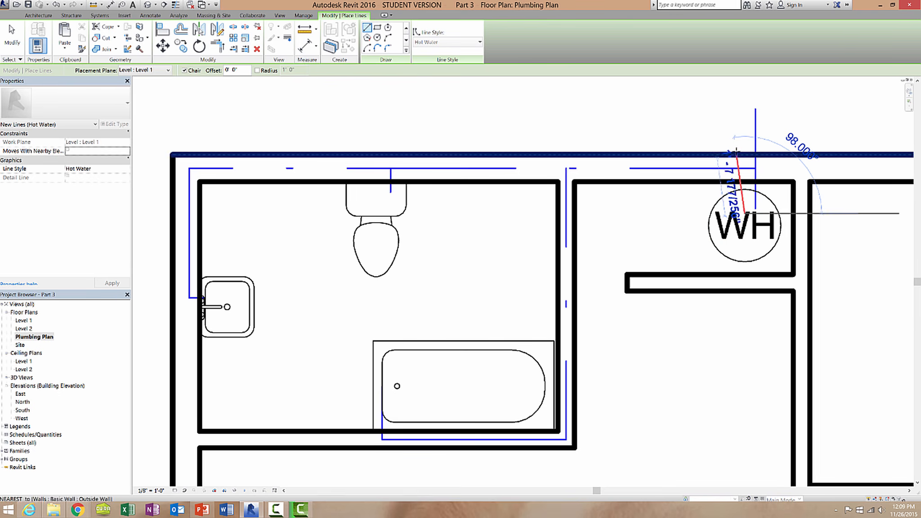
{"action": "left_click", "coordinate": [746, 171]}
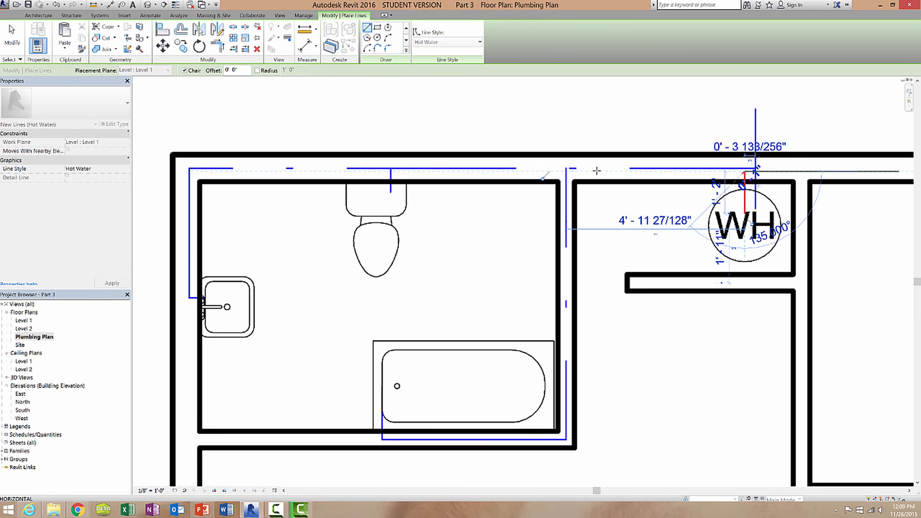
{"action": "left_click", "coordinate": [569, 171]}
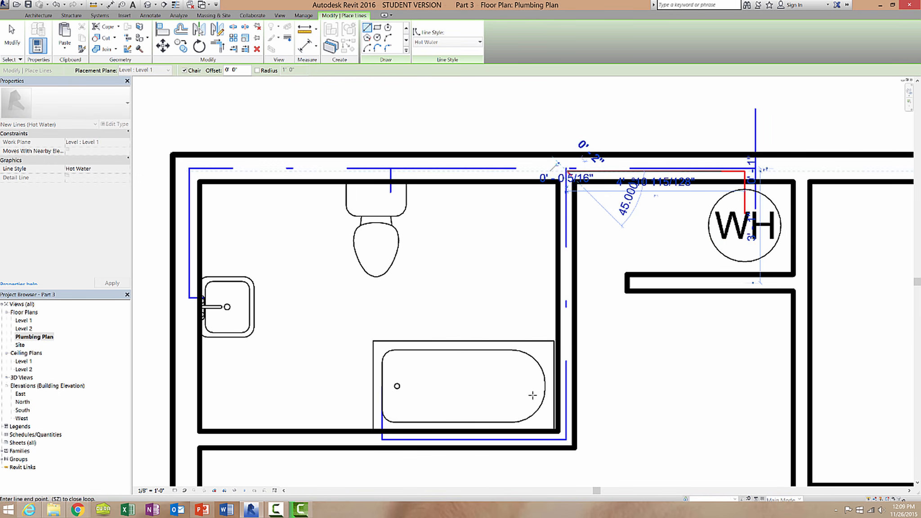
Continue the Hot Water line about 7' 6" down the partition, about 5' 2" along the bathroom's lower wall and up to the tub.
{"action": "left_click", "coordinate": [567, 441]}
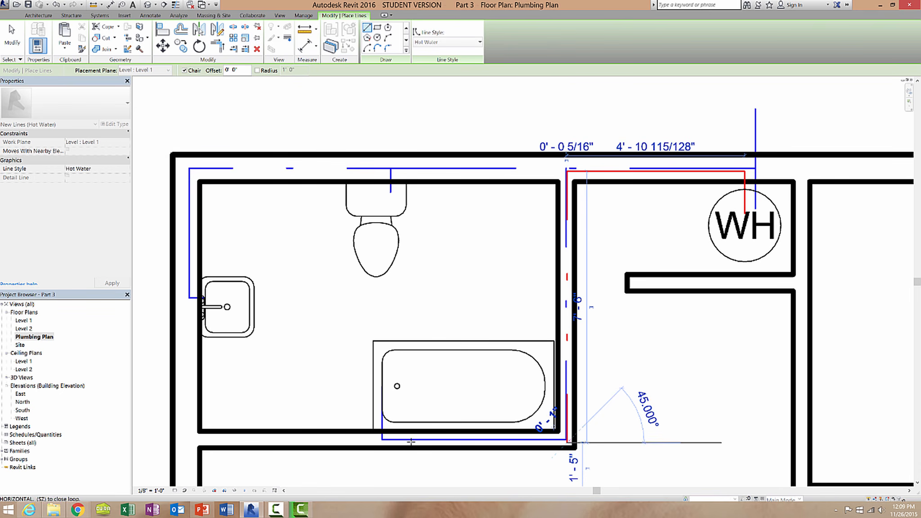
{"action": "left_click", "coordinate": [379, 442]}
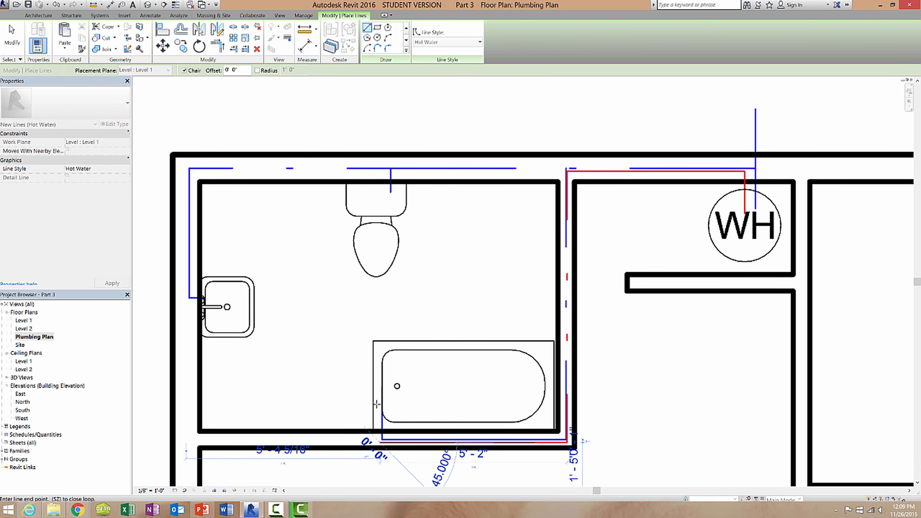
{"action": "left_click", "coordinate": [380, 381]}
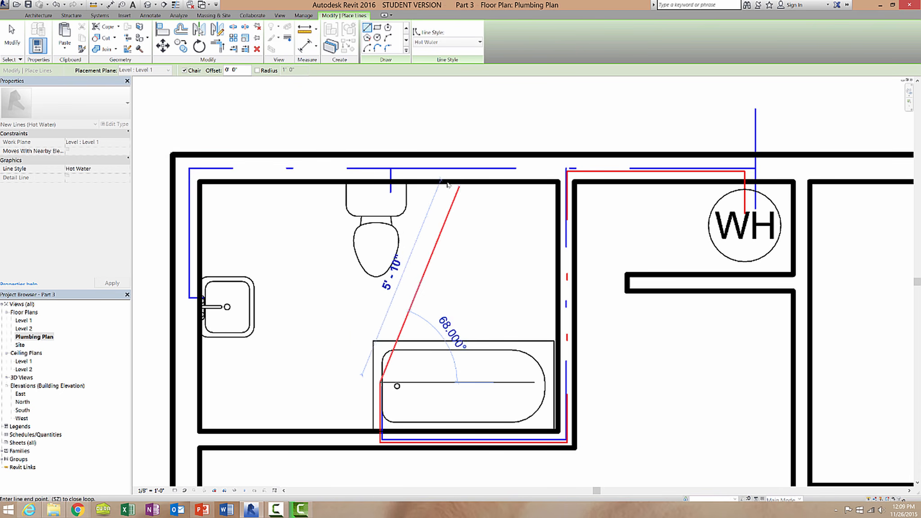
Extend the Hot Water piping from the bathroom partition along the exterior wall to the corner, then about 4' 0" down and into the sink.
{"action": "left_click", "coordinate": [566, 171]}
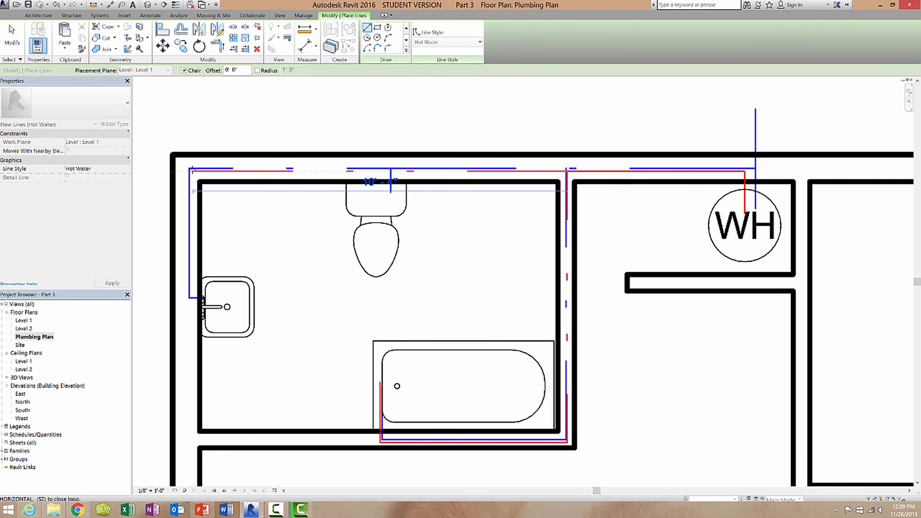
{"action": "left_click", "coordinate": [193, 171]}
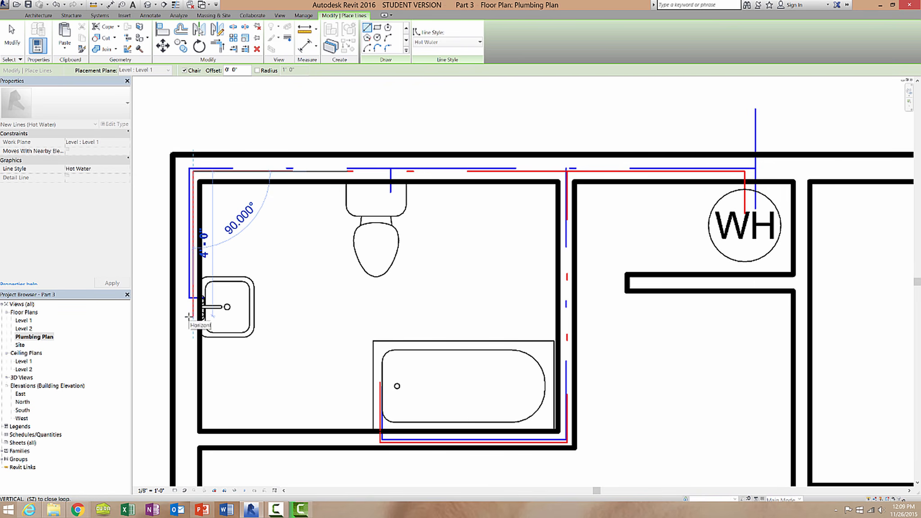
{"action": "left_click", "coordinate": [193, 318]}
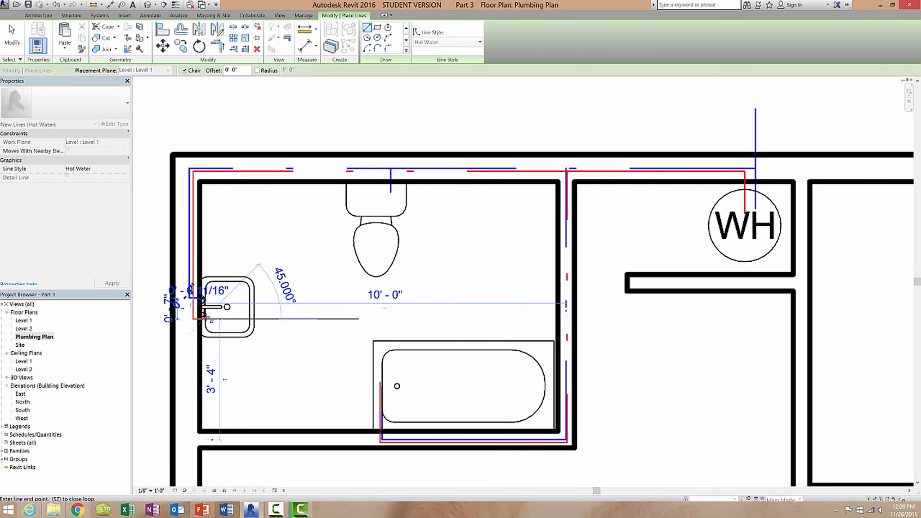
{"action": "left_click", "coordinate": [204, 318]}
{"action": "key", "text": "Escape"}
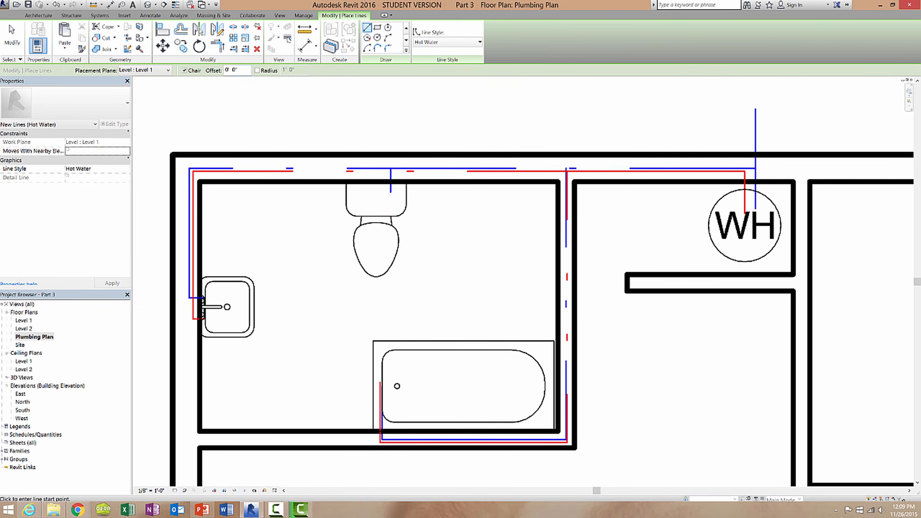
Draw a Drain model line from the sink about 4' 0" up the exterior wall, about 5' 6" across and down into the toilet tank.
{"action": "left_click", "coordinate": [445, 42]}
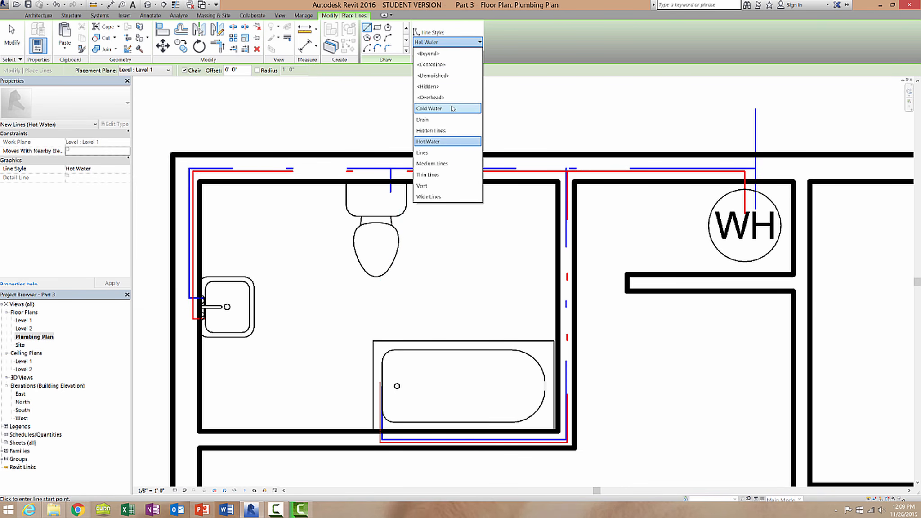
{"action": "left_click", "coordinate": [447, 120]}
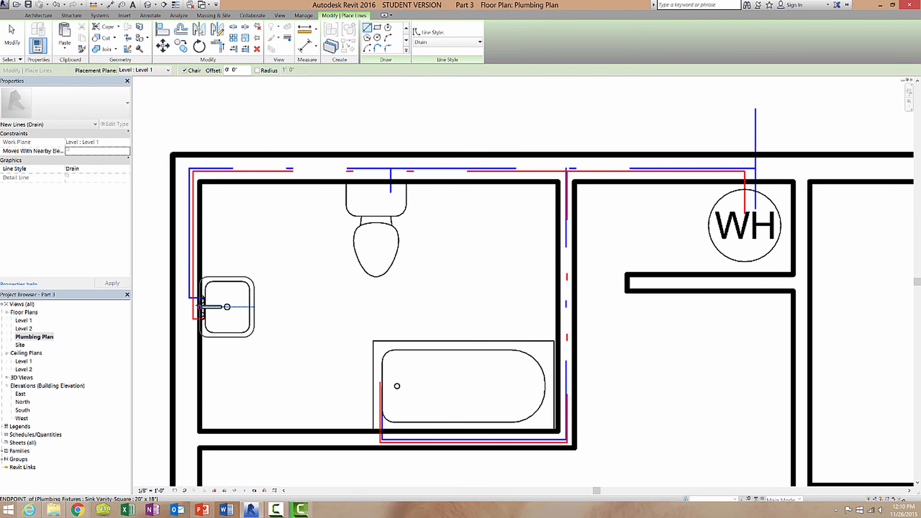
{"action": "left_click", "coordinate": [200, 307]}
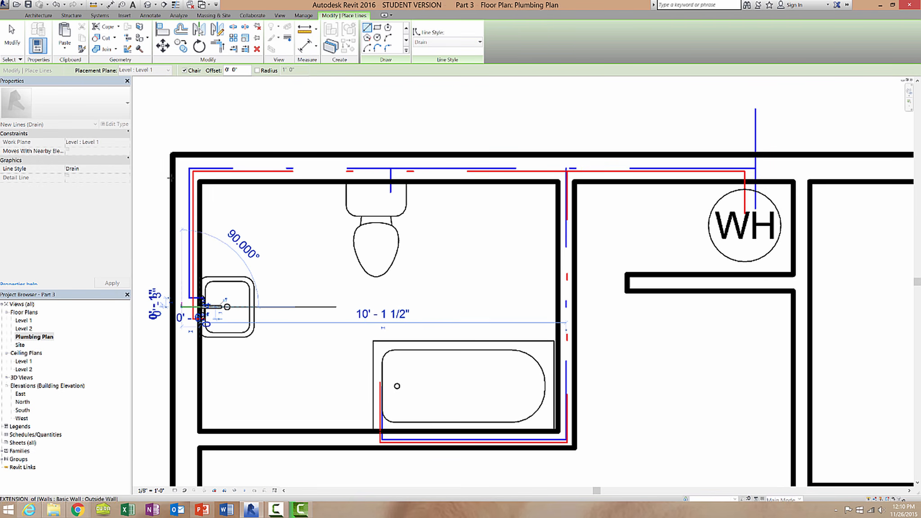
{"action": "left_click", "coordinate": [182, 161]}
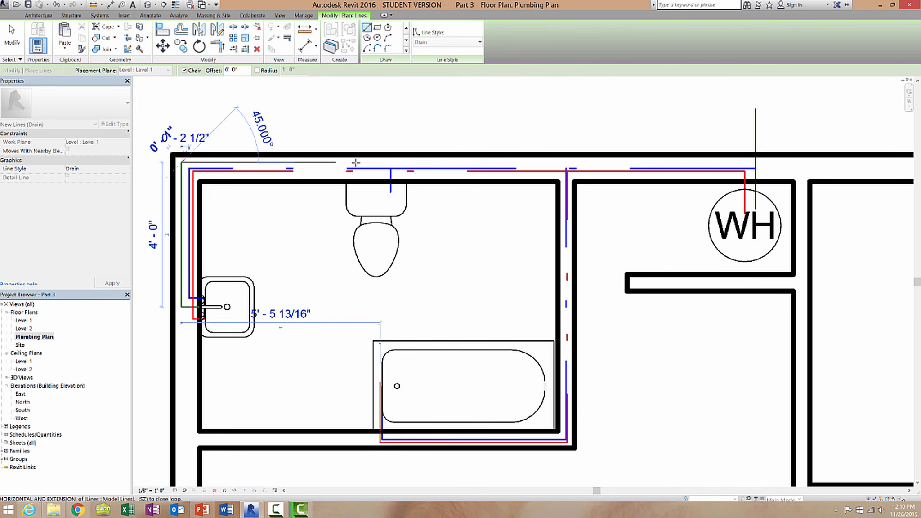
{"action": "left_click", "coordinate": [380, 162]}
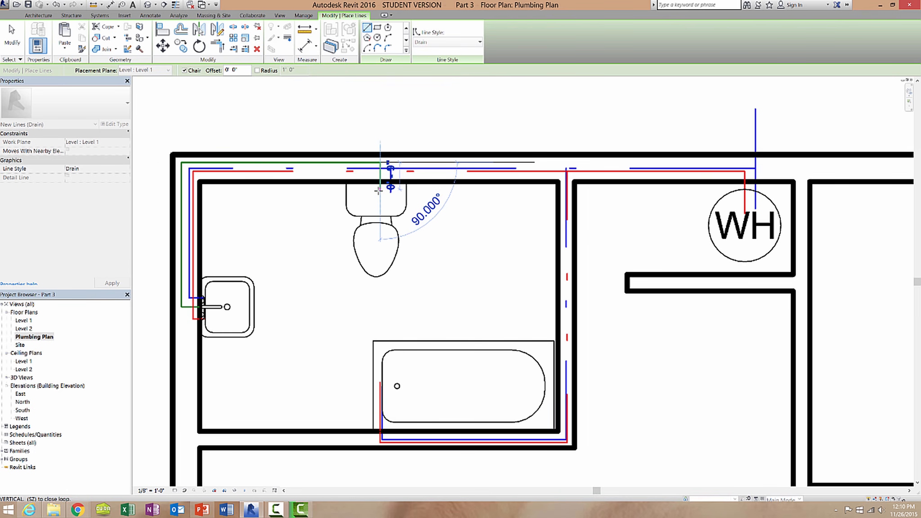
{"action": "left_click", "coordinate": [380, 189]}
{"action": "key", "text": "Escape"}
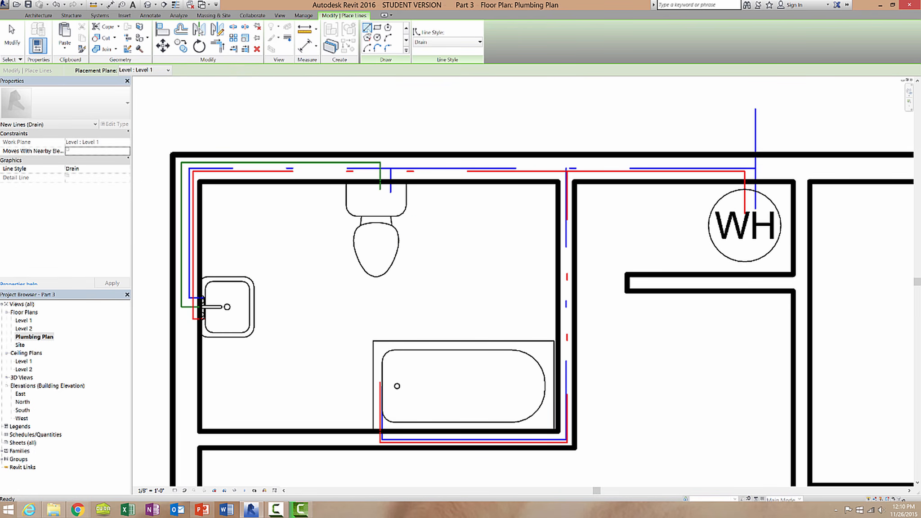
Extend the Drain line from the toilet branch along the exterior wall to just short of the water heater and about 1' 6" up outside the building.
{"action": "left_click", "coordinate": [367, 28]}
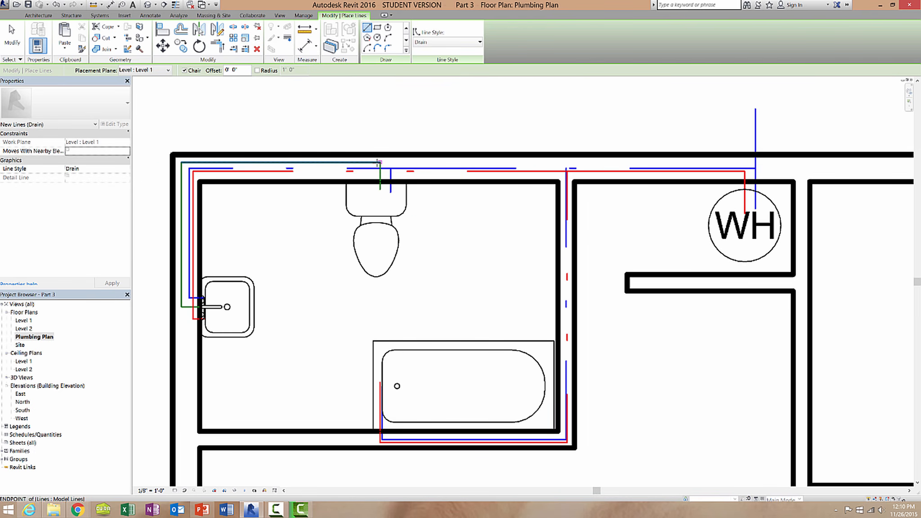
{"action": "left_click", "coordinate": [380, 162]}
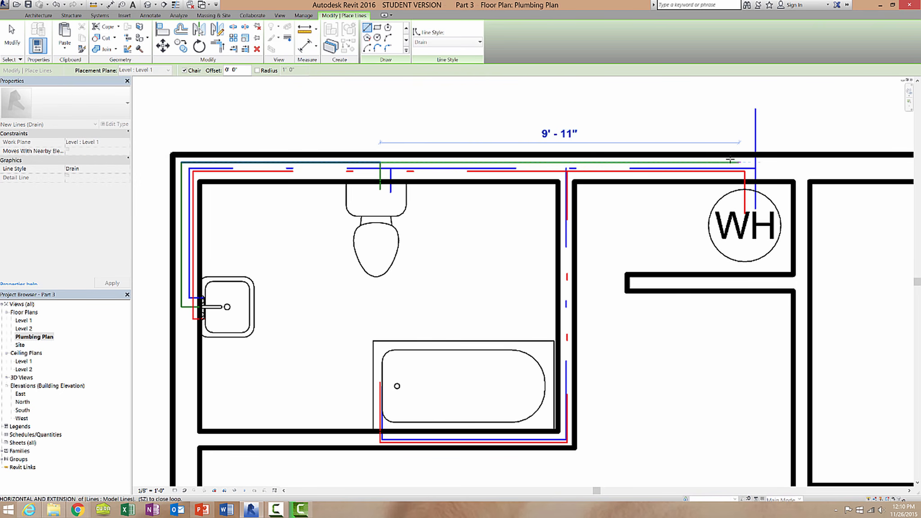
{"action": "left_click", "coordinate": [703, 162]}
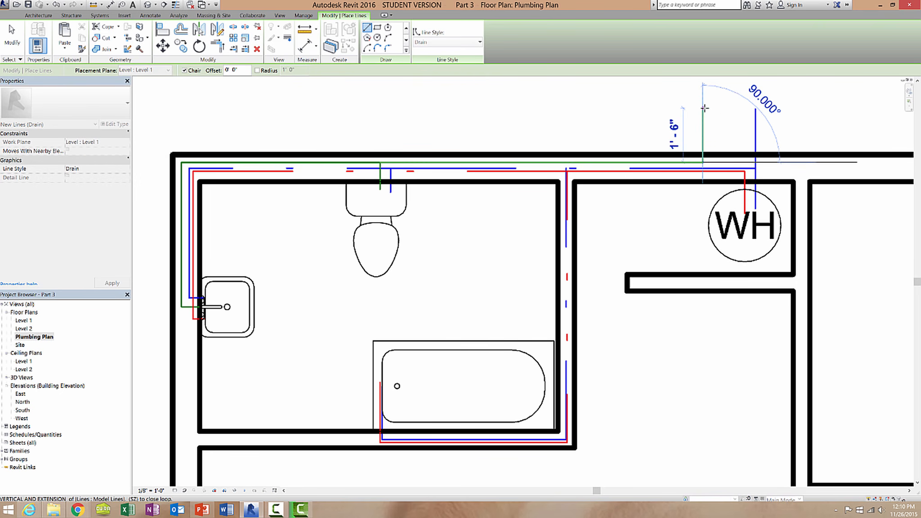
{"action": "left_click", "coordinate": [703, 108]}
{"action": "key", "text": "Escape"}
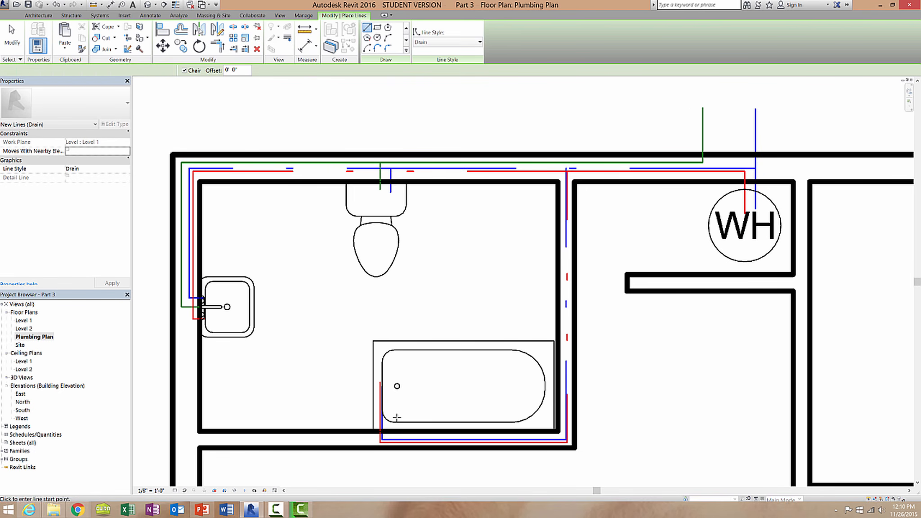
Draw a Drain branch from the tub drain into the lower wall, about 4' 6" across and about 7' 7" up the partition to the main drain.
{"action": "left_click", "coordinate": [398, 387]}
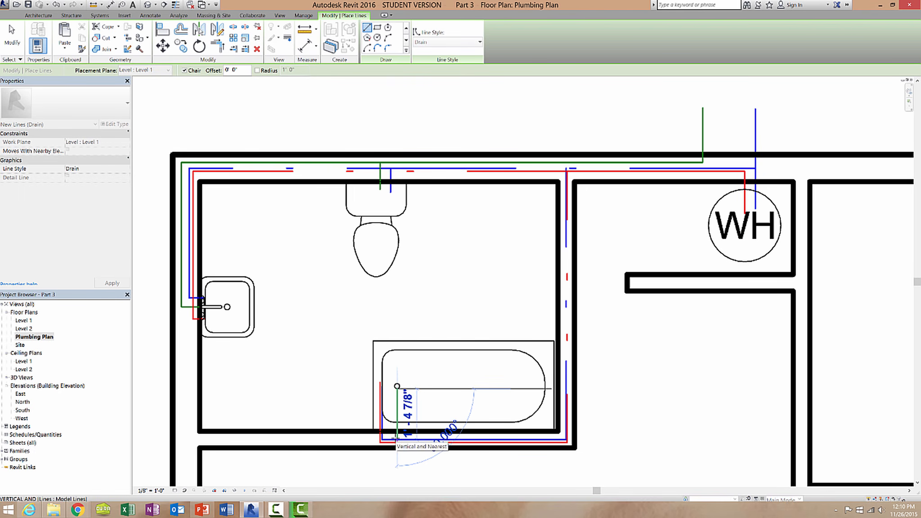
{"action": "left_click", "coordinate": [397, 435]}
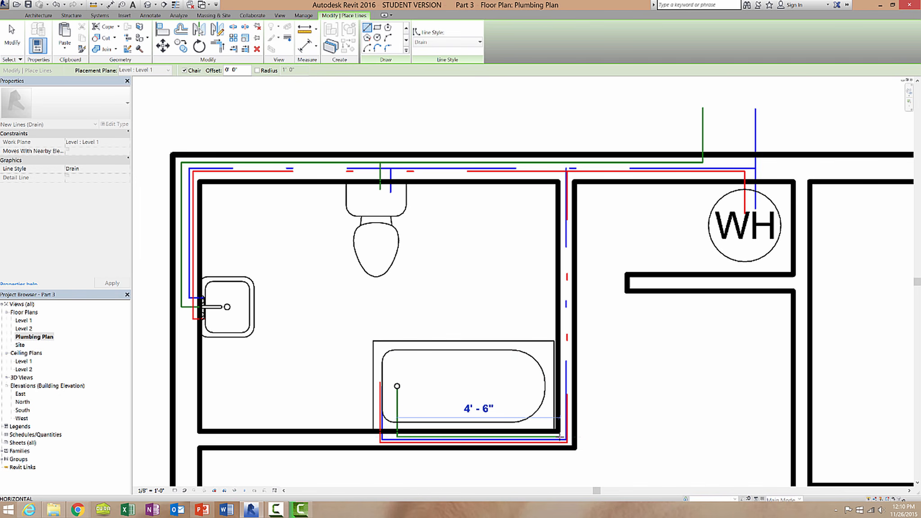
{"action": "left_click", "coordinate": [563, 436]}
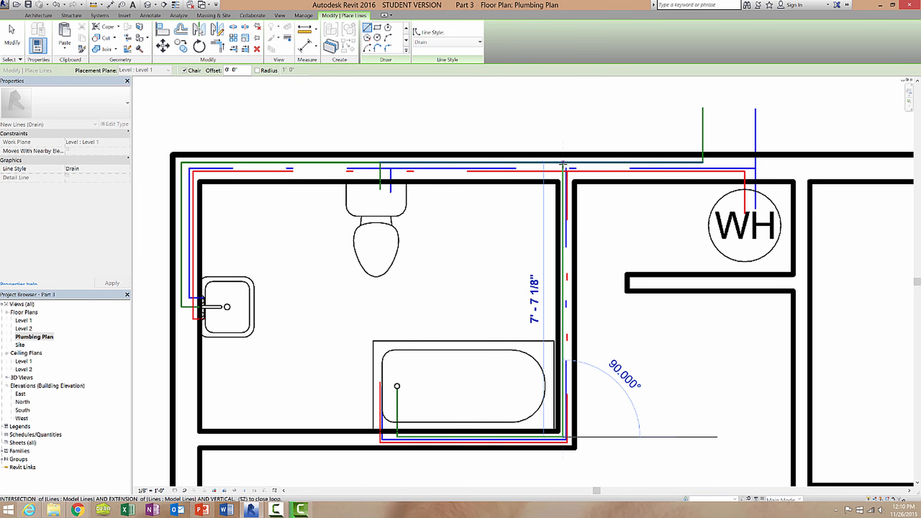
{"action": "left_click", "coordinate": [563, 166]}
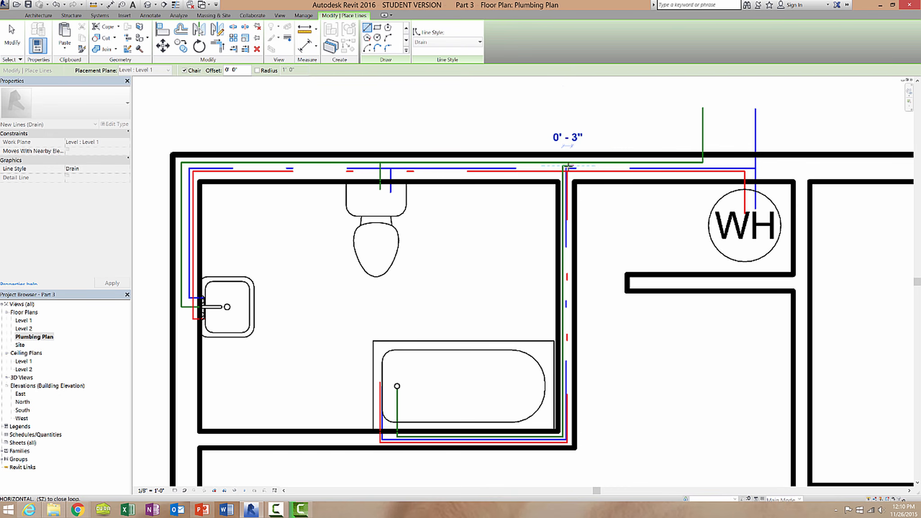
{"action": "left_click", "coordinate": [563, 162]}
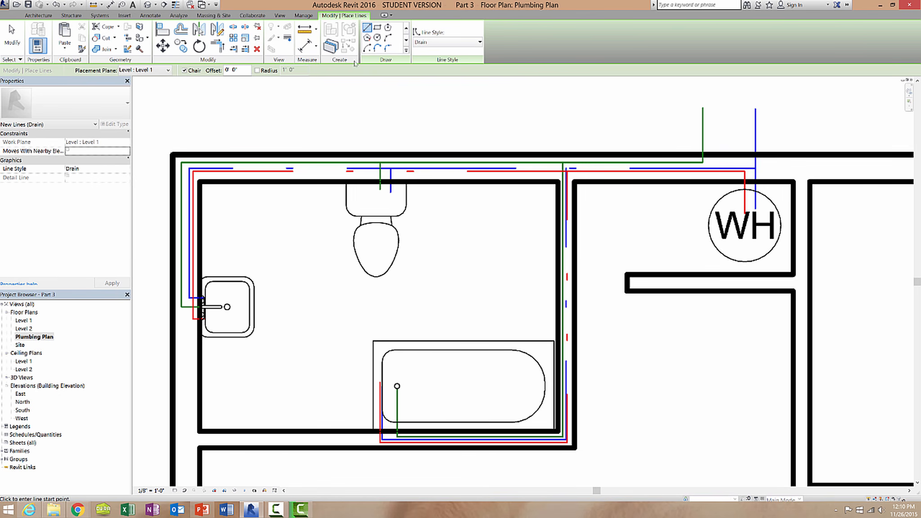
Draw a Vent model line over the main drain, from its outside end into the exterior wall and across to the bathroom's outer corner.
{"action": "left_click", "coordinate": [457, 42]}
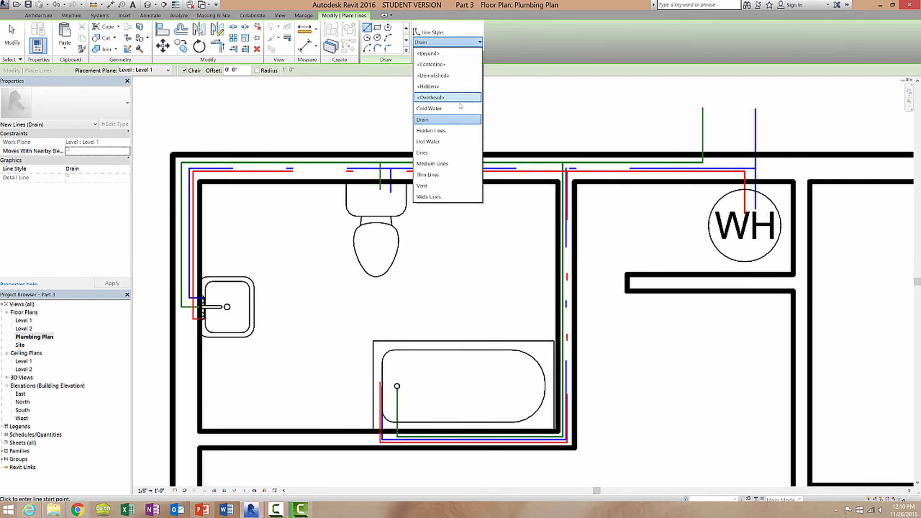
{"action": "left_click", "coordinate": [440, 186]}
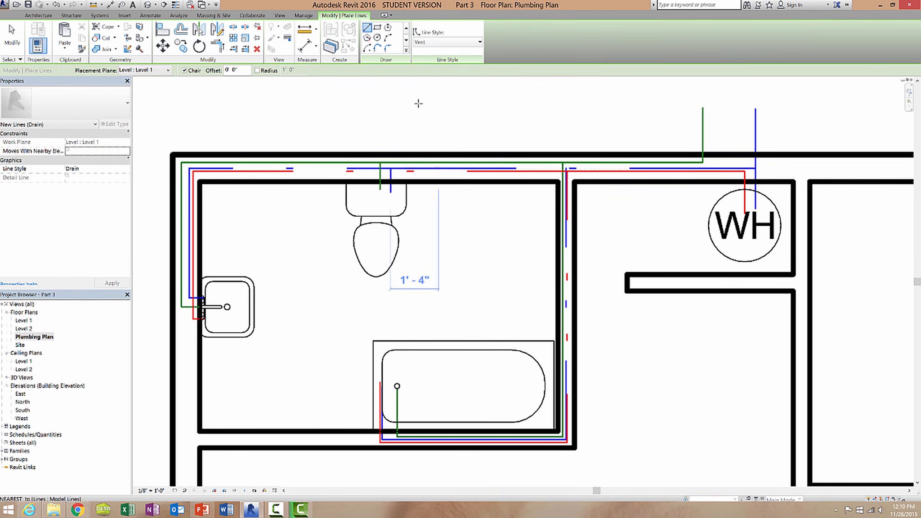
{"action": "left_click", "coordinate": [703, 108]}
{"action": "left_click", "coordinate": [702, 161]}
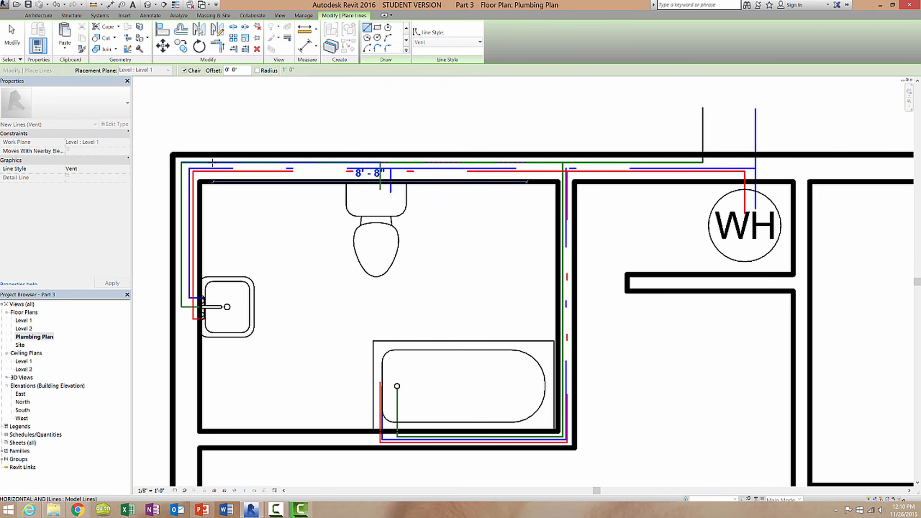
{"action": "left_click", "coordinate": [181, 161]}
{"action": "key", "text": "Escape"}
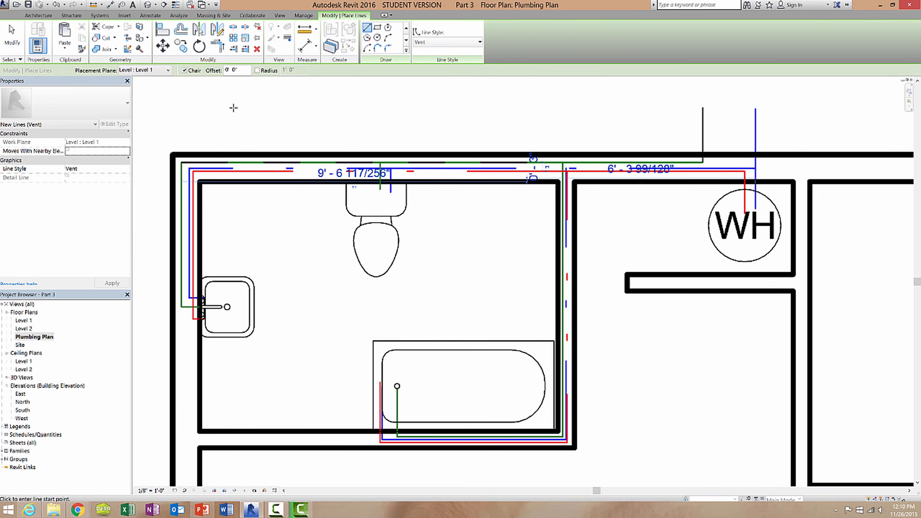
Draw Vent lines over the sink drain, about 4' 0" along the exterior wall to its corner and across from the wall to the sink.
{"action": "left_click", "coordinate": [182, 306]}
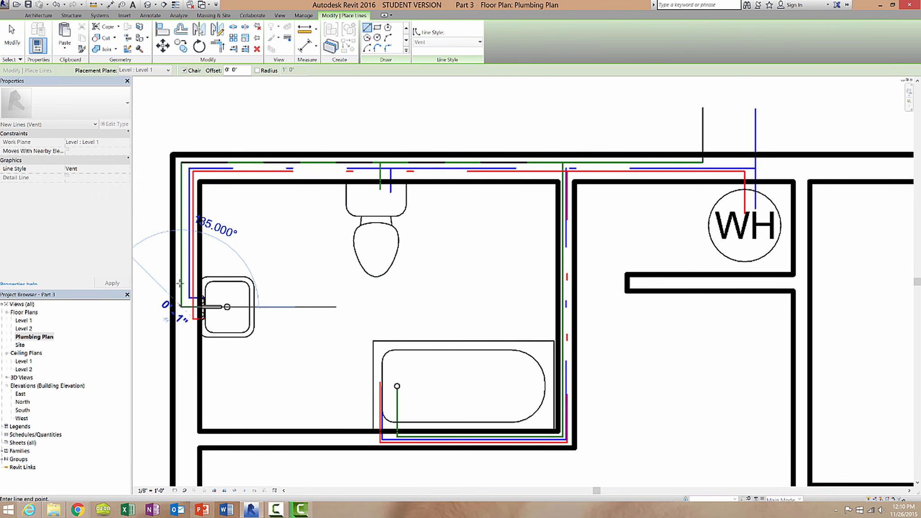
{"action": "left_click", "coordinate": [182, 161]}
{"action": "key", "text": "Escape"}
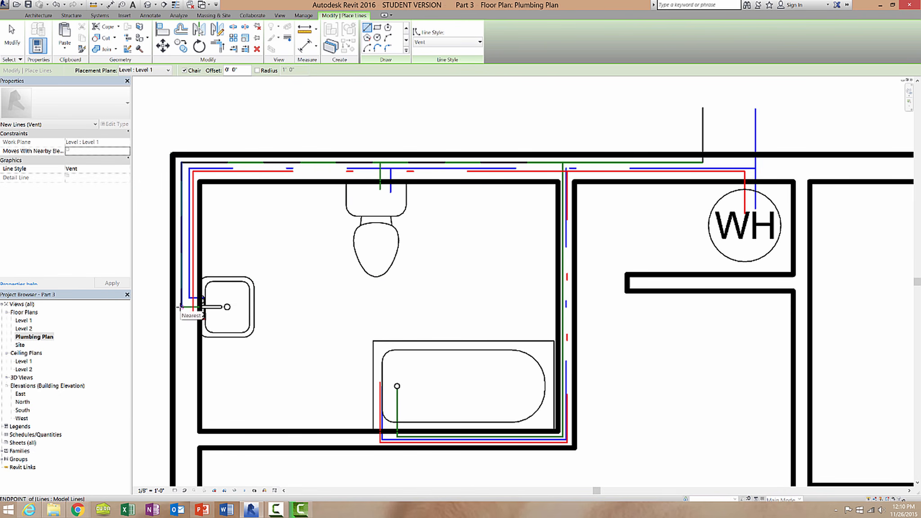
{"action": "left_click", "coordinate": [182, 307]}
{"action": "left_click", "coordinate": [202, 307]}
{"action": "key", "text": "Escape"}
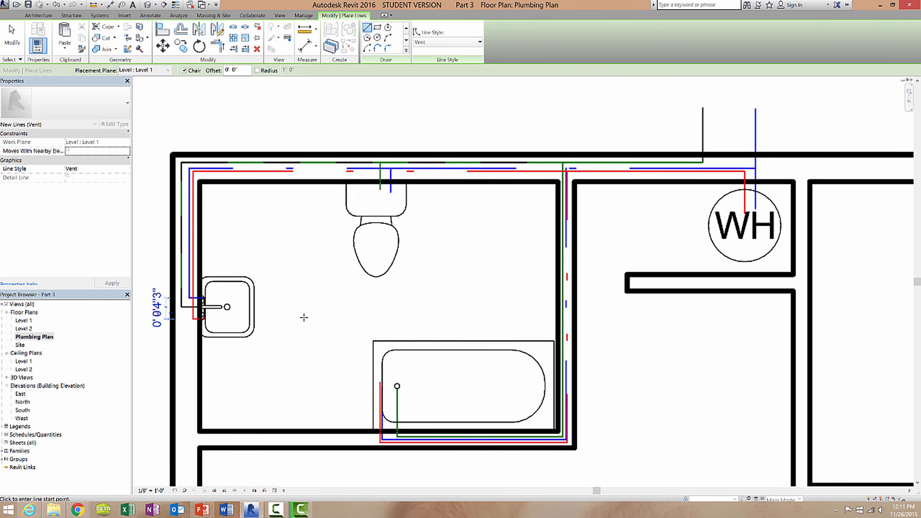